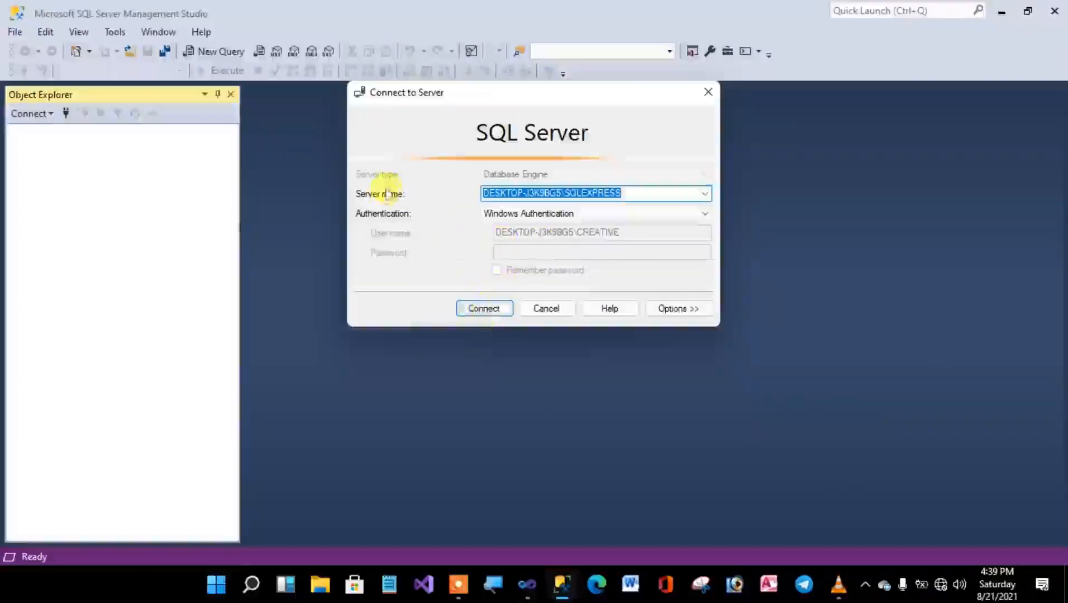
# Connect to the SQLEXPRESS database engine with Windows Authentication and look through its existing databases.
pyautogui.click(488, 310)
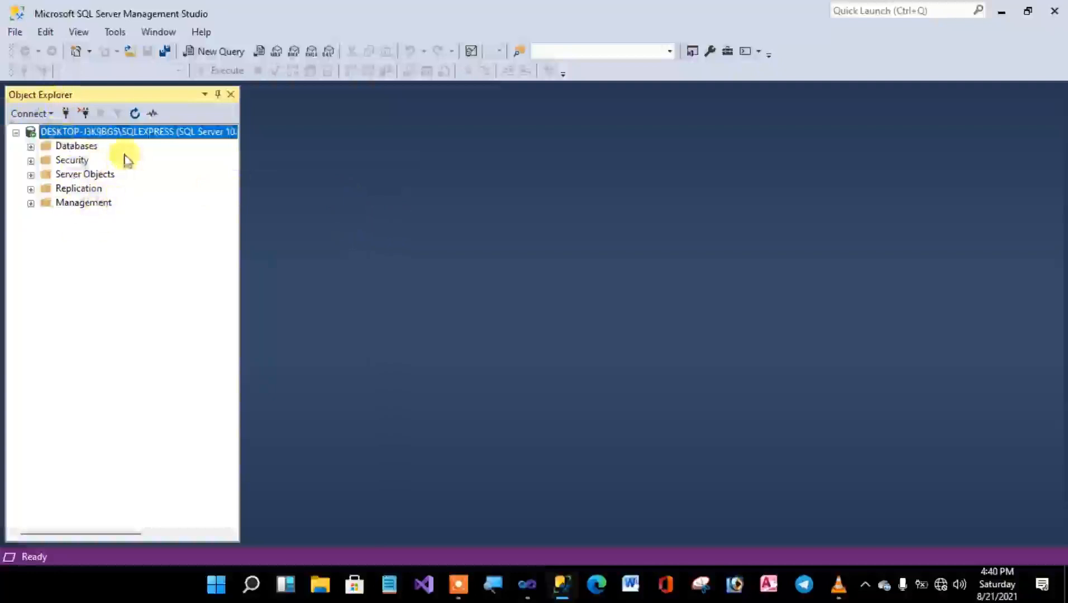
pyautogui.click(31, 147)
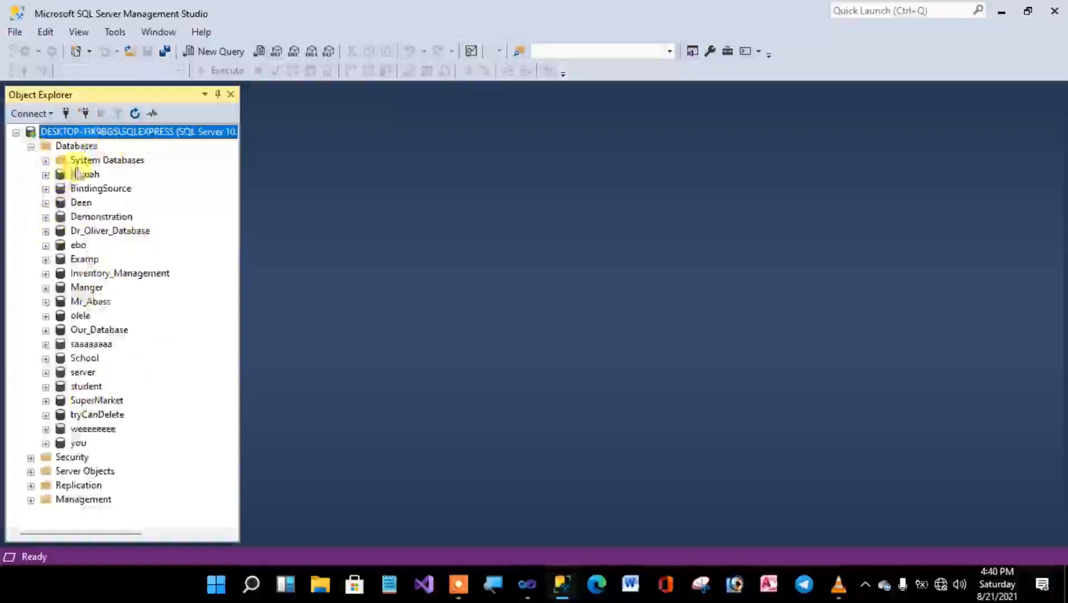
pyautogui.click(31, 147)
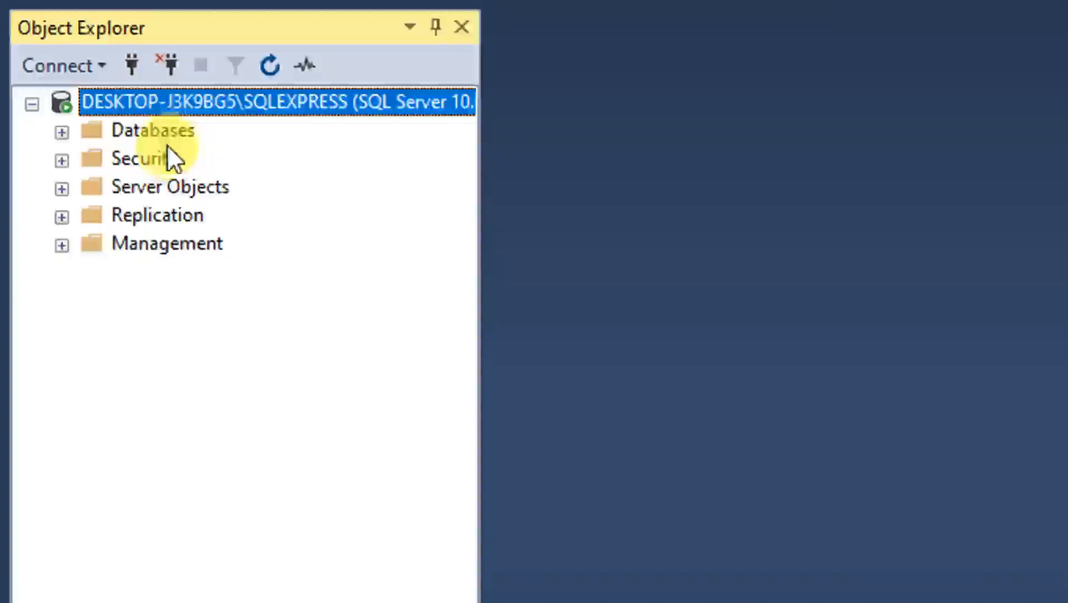
# Create a new database named Database_Tutorial with the default owner and file settings.
pyautogui.rightClick(170, 137)
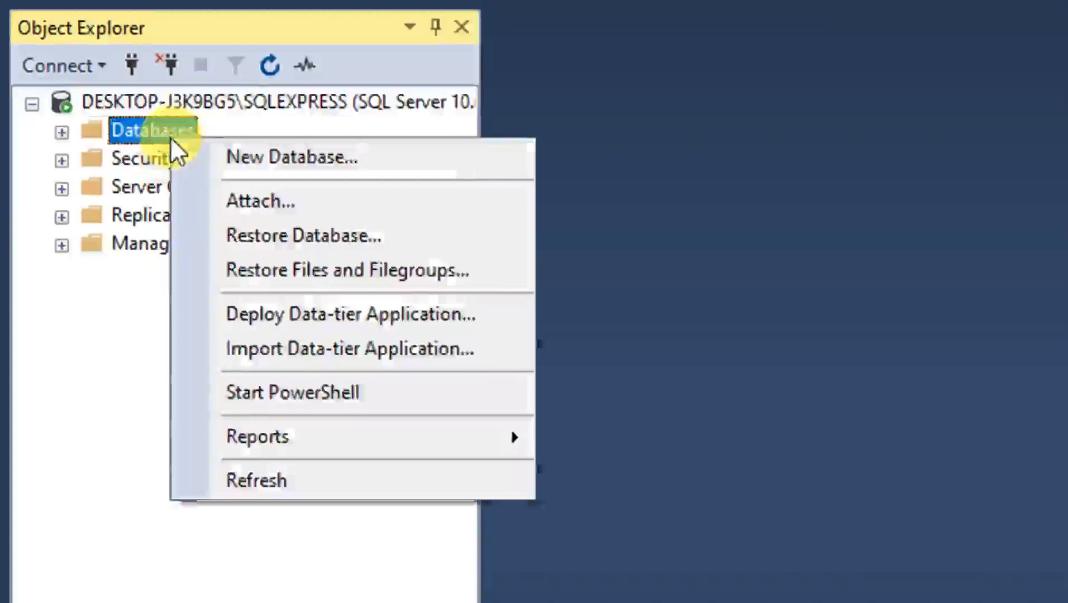
pyautogui.click(233, 153)
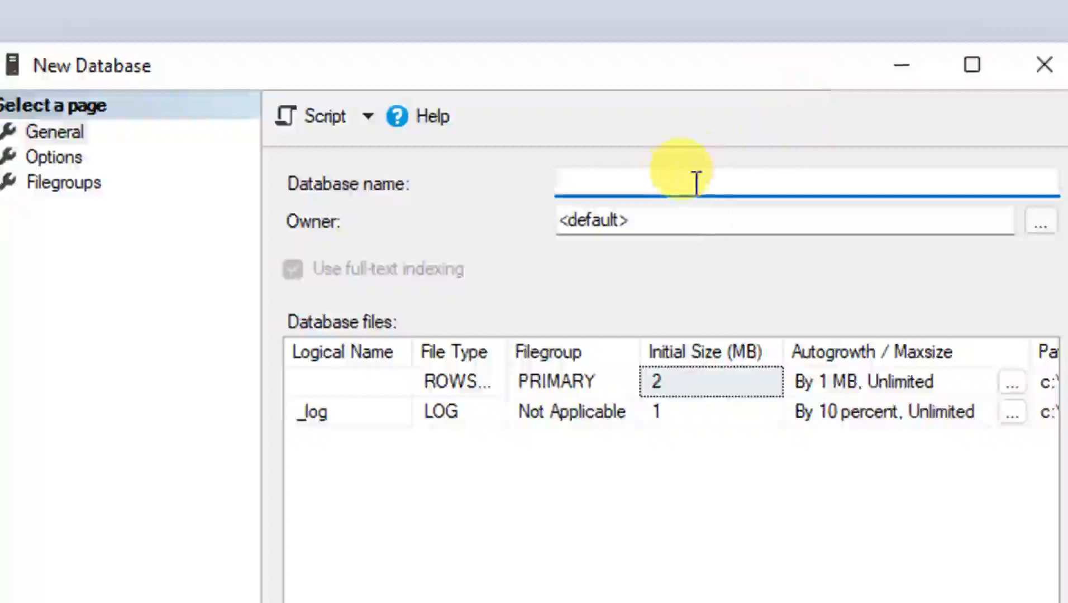
pyautogui.write('Data')
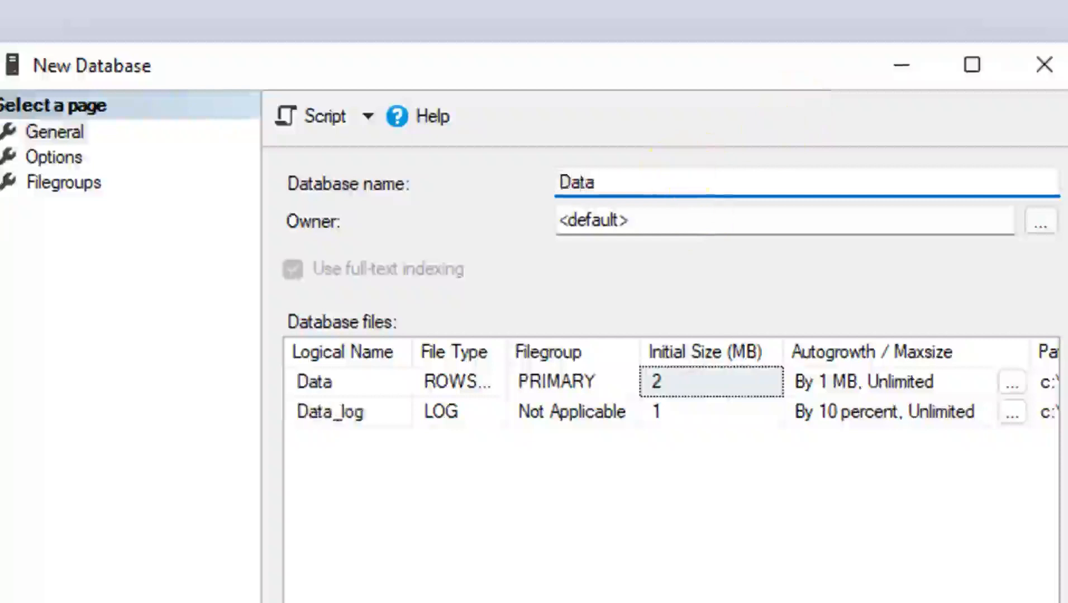
pyautogui.write('base')
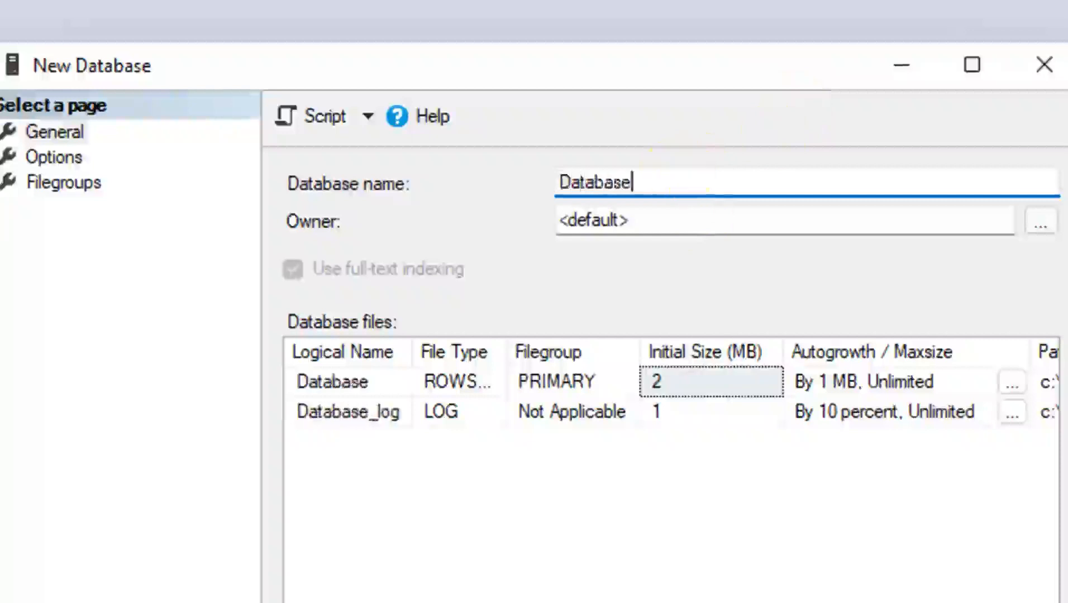
pyautogui.write('_Tutorail')
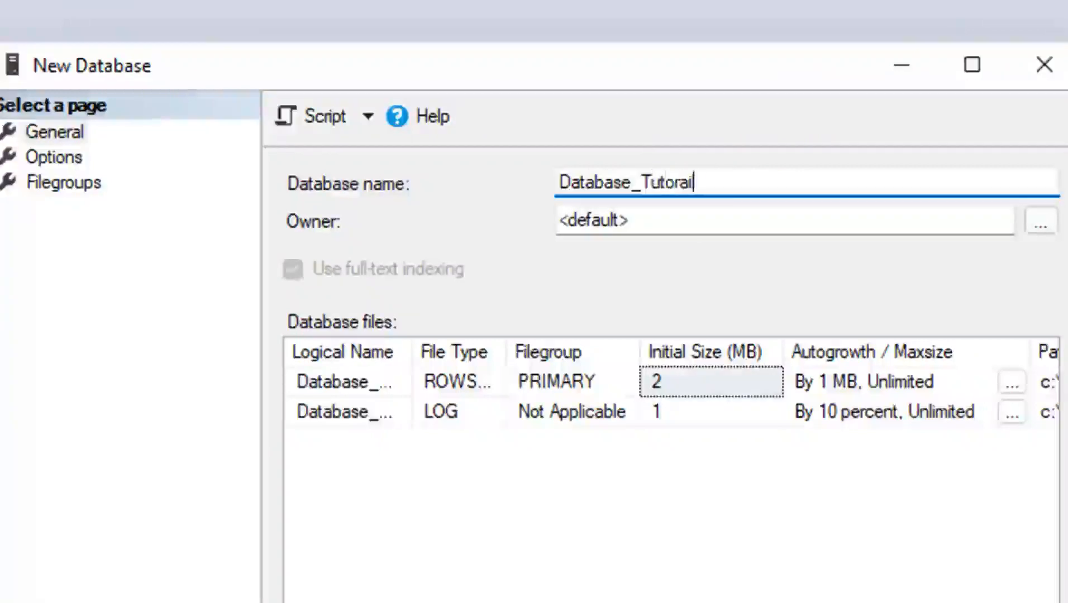
pyautogui.press('BackSpace')
pyautogui.press('BackSpace')
pyautogui.press('BackSpace')
pyautogui.write('rial')
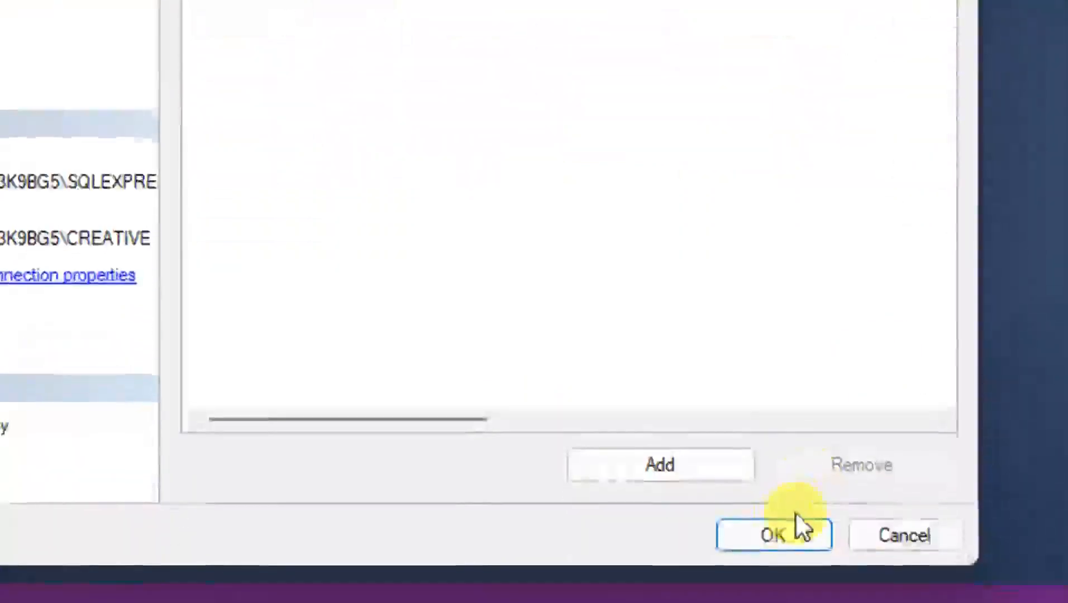
pyautogui.click(780, 528)
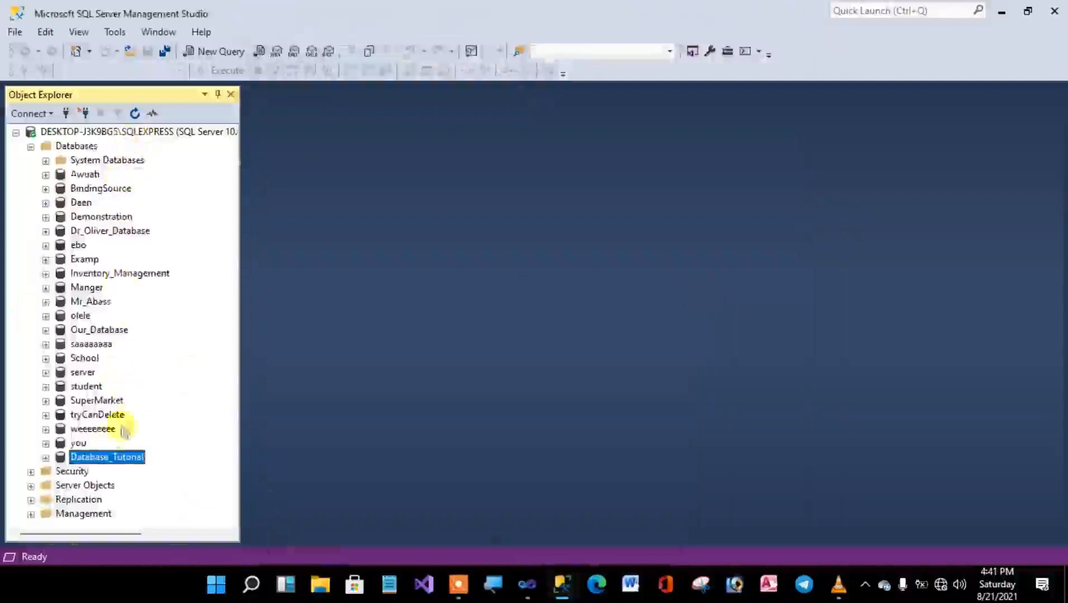
# Start designing a new table in the Database_Tutorial database.
pyautogui.hscroll(2, 117, 458)
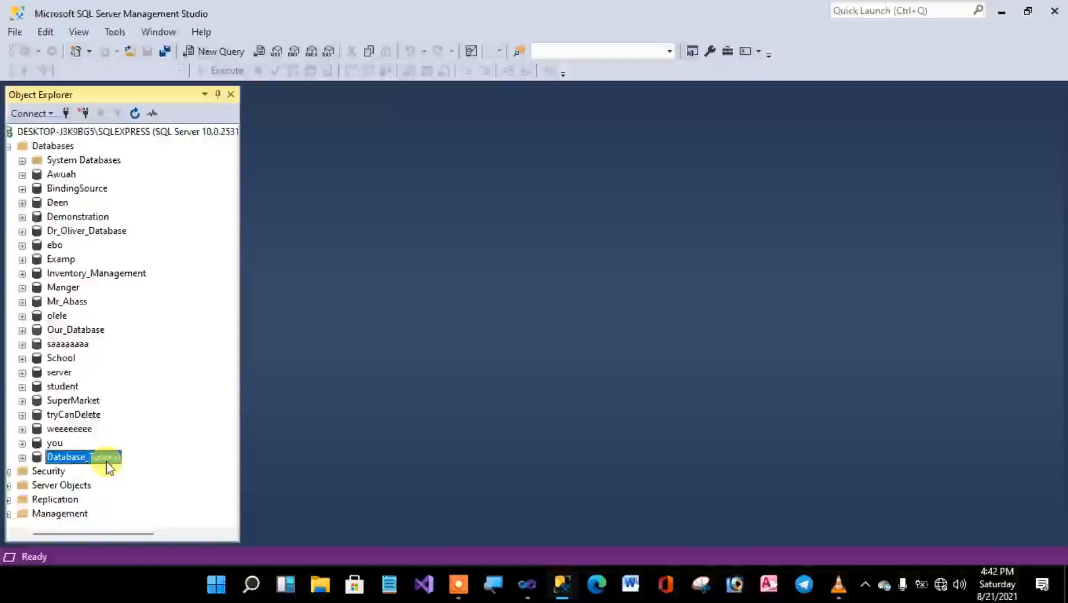
pyautogui.hscroll(-1, 106, 462)
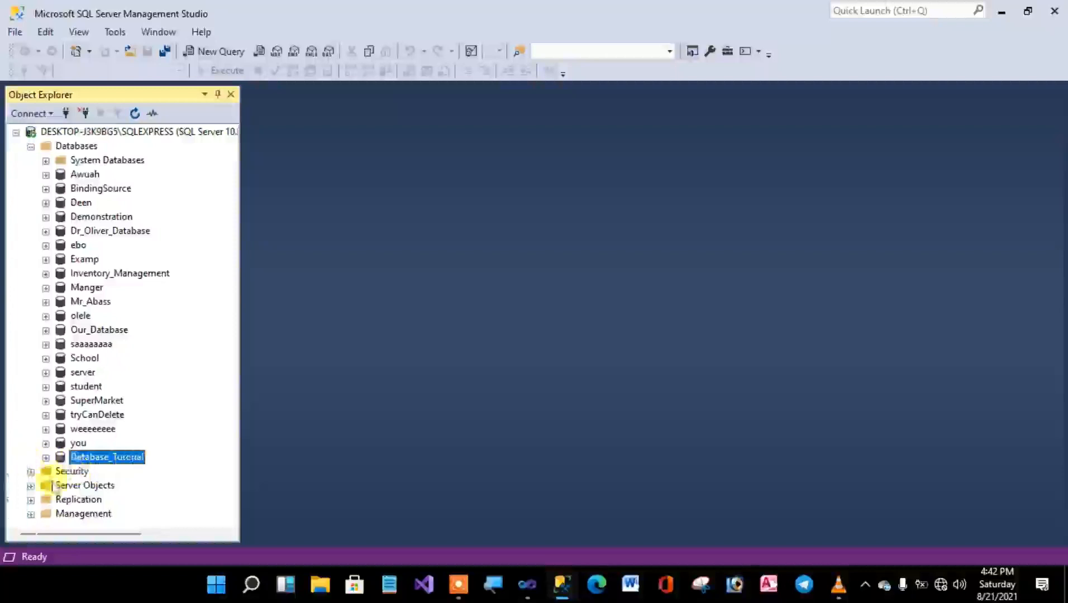
pyautogui.click(45, 458)
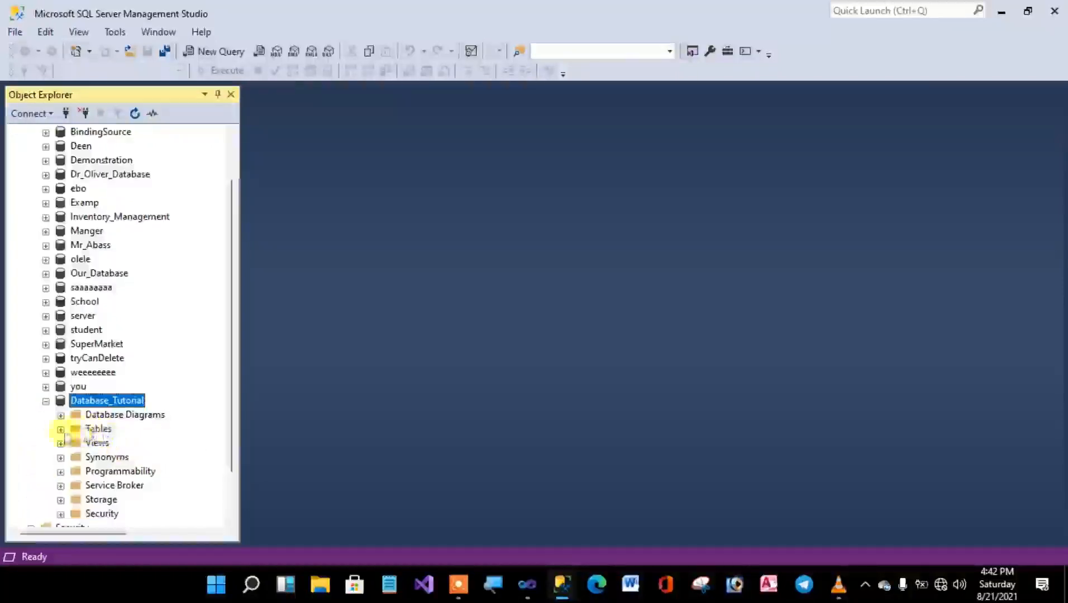
pyautogui.click(61, 430)
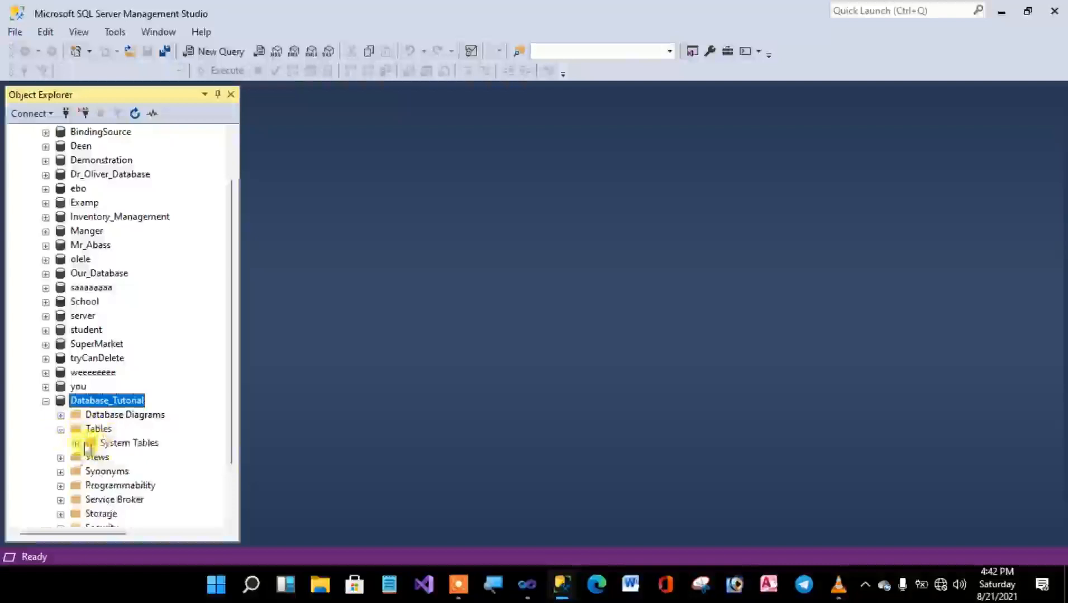
pyautogui.click(60, 429)
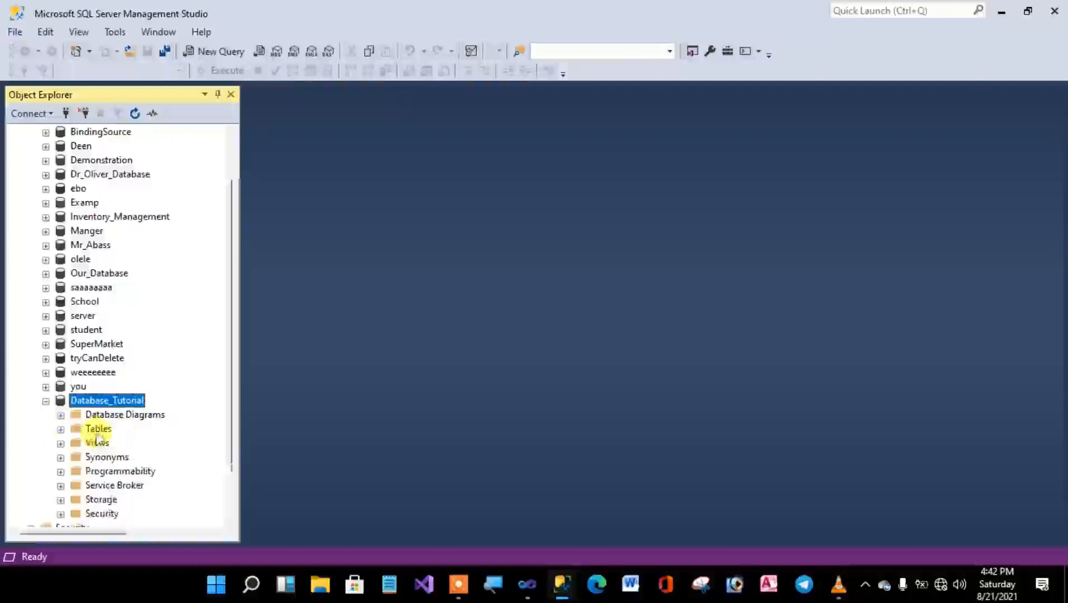
pyautogui.rightClick(82, 431)
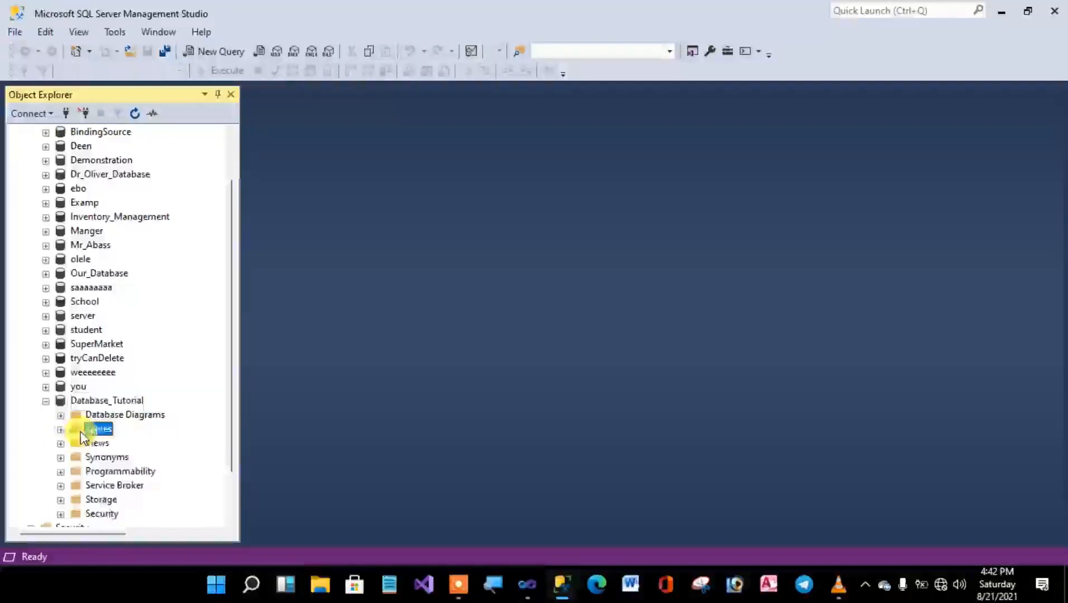
pyautogui.moveTo(138, 447)
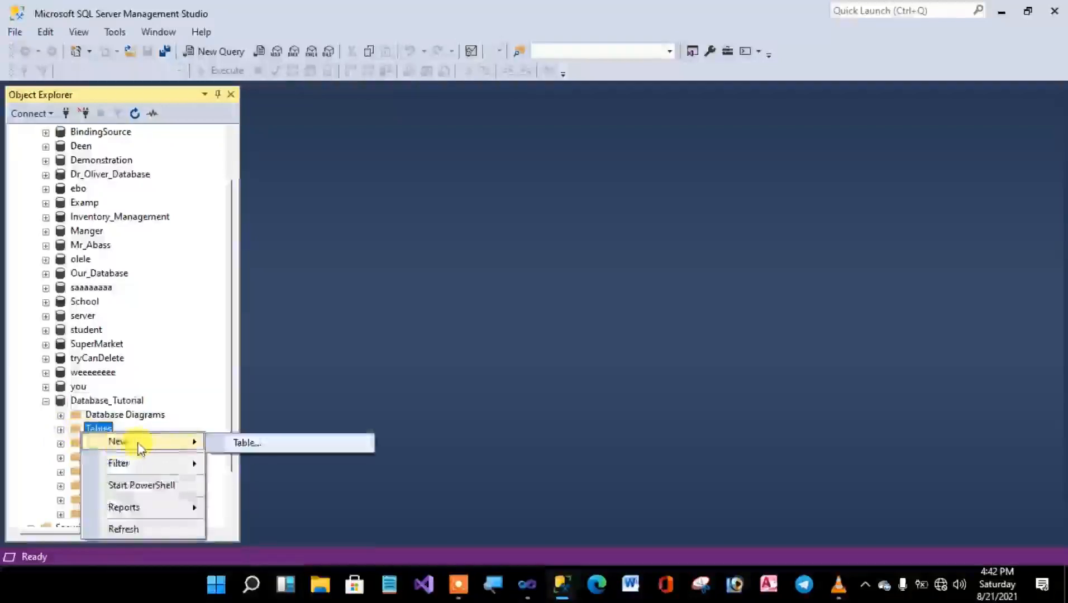
pyautogui.click(244, 443)
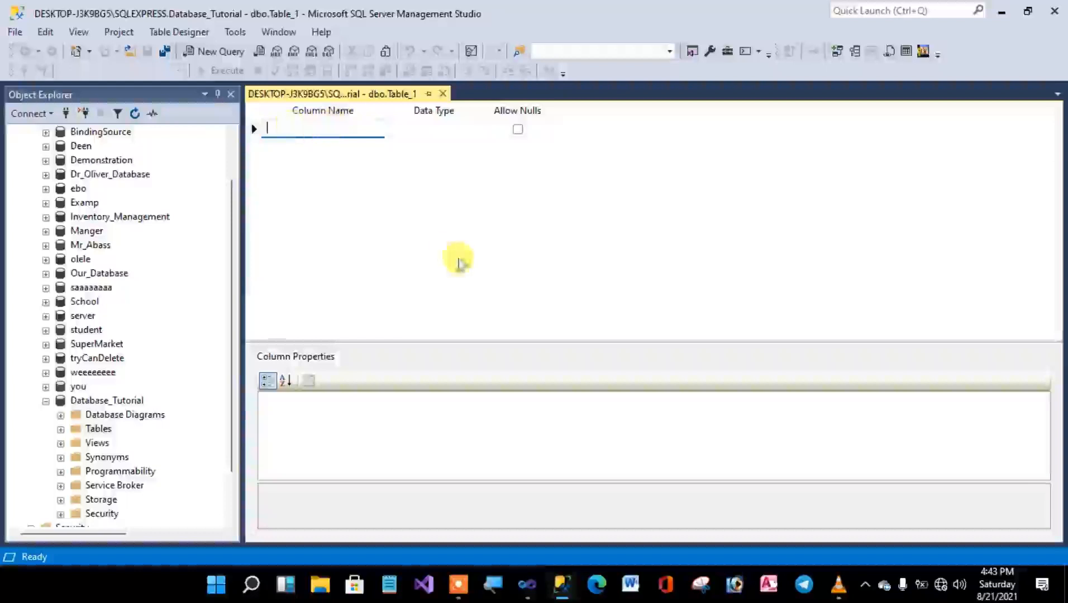
# Switch to Visual Studio to check the field labels on the Manager Form, and return to SQL Server Management Studio.
pyautogui.click(526, 584)
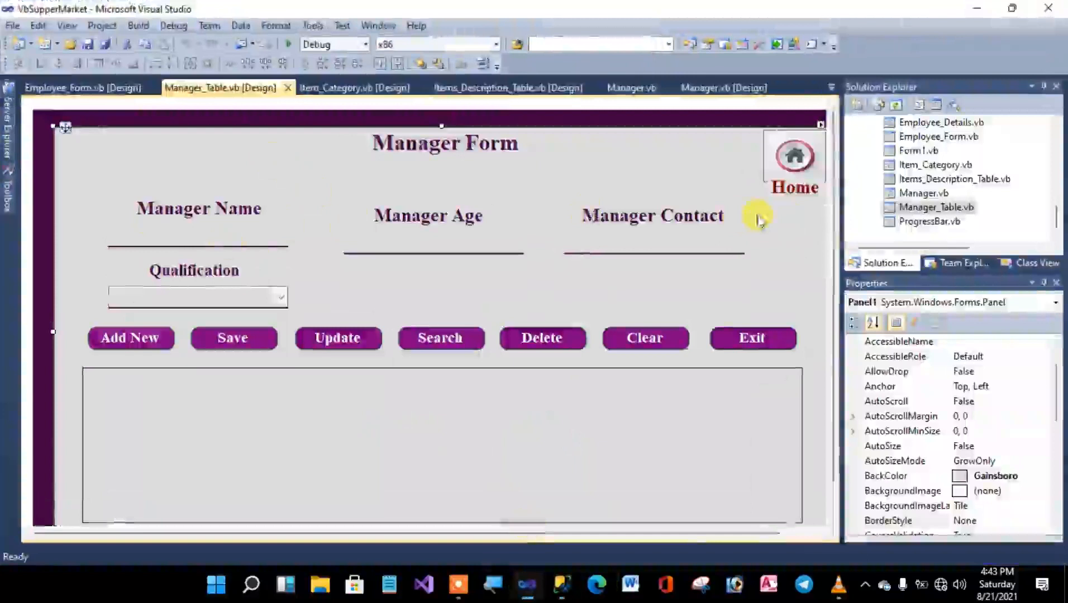
pyautogui.moveTo(756, 217); pyautogui.dragTo(173, 208)
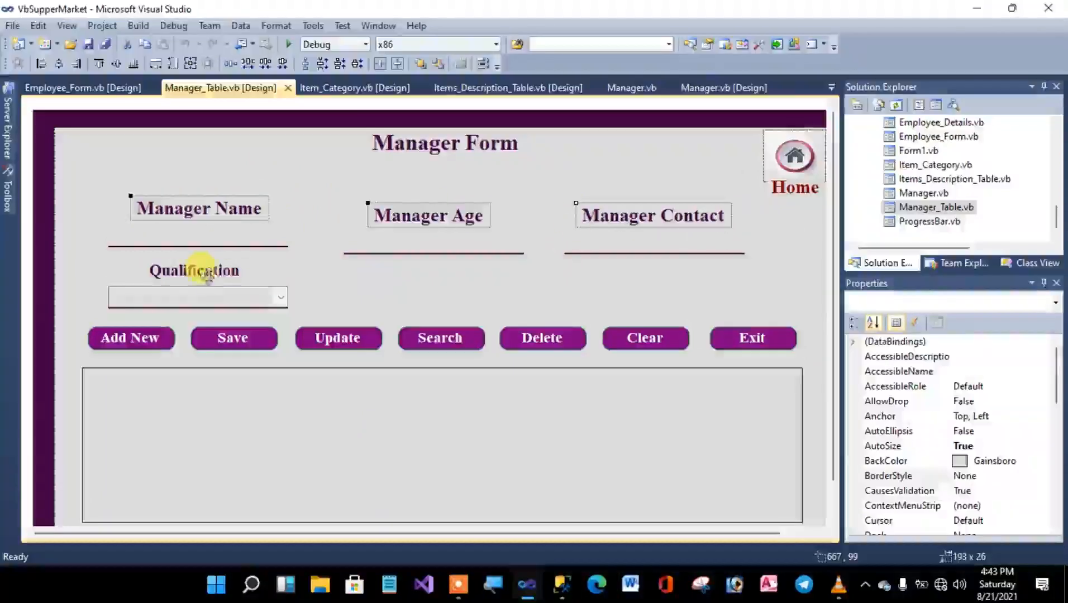
pyautogui.click(985, 15)
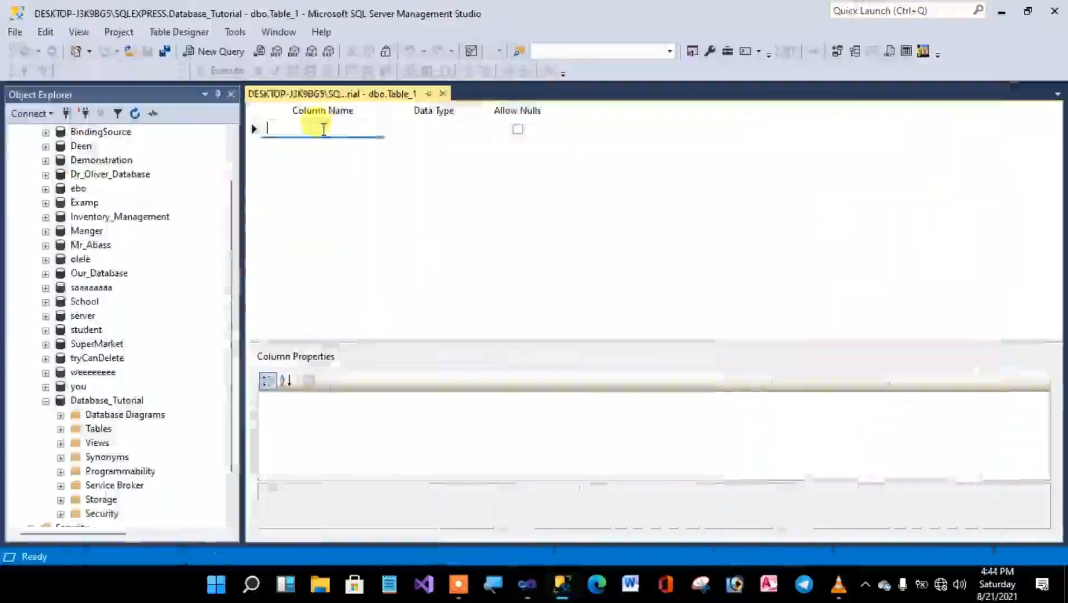
# Define the table's first column as Man_Name with data type nvarchar(50) and nulls not allowed.
pyautogui.write('Man')
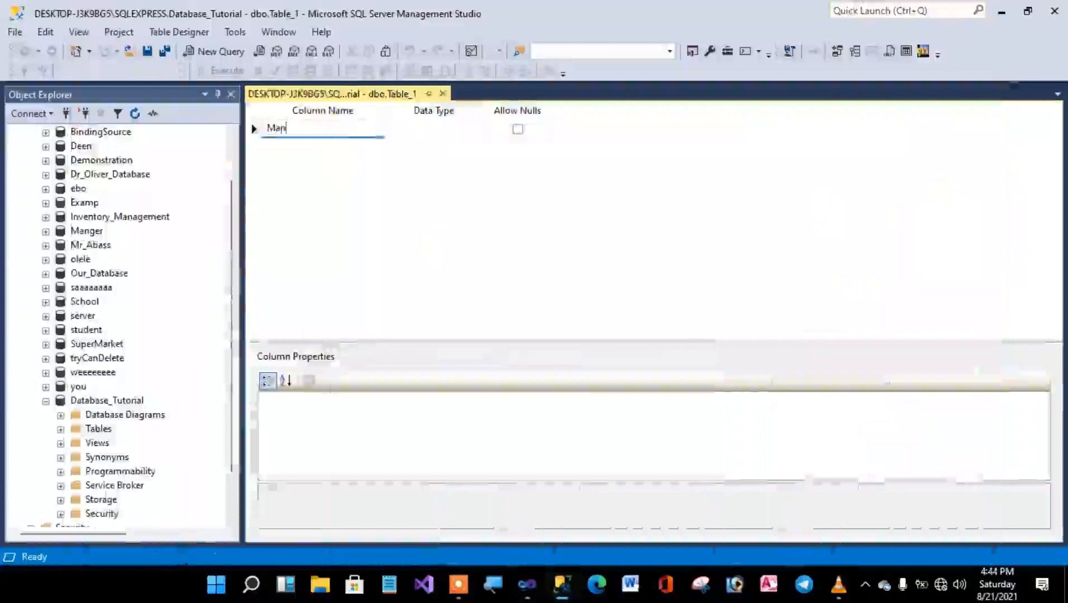
pyautogui.write('_')
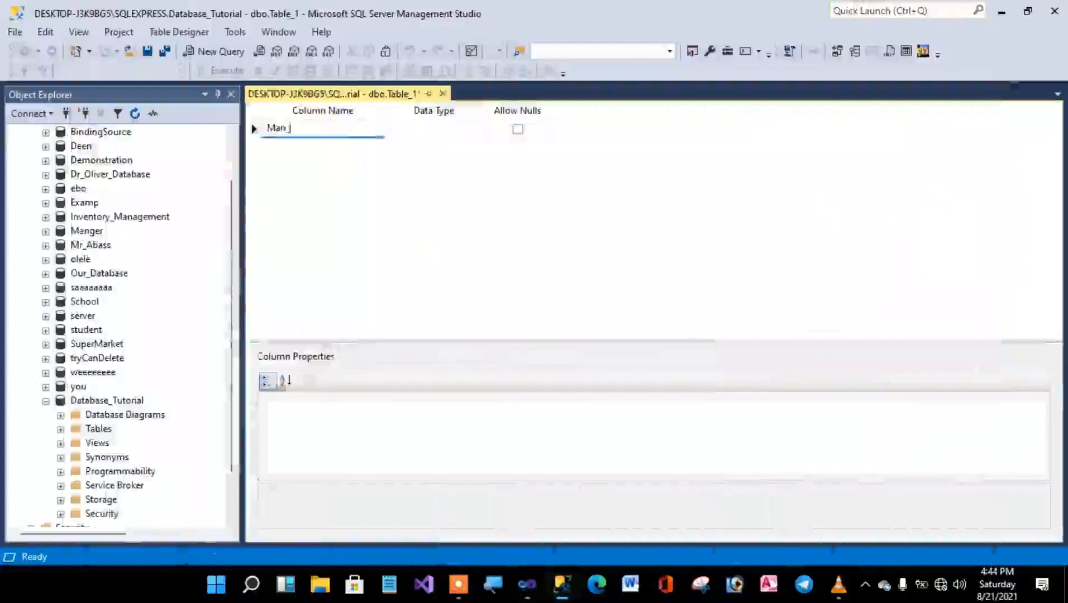
pyautogui.write('Name')
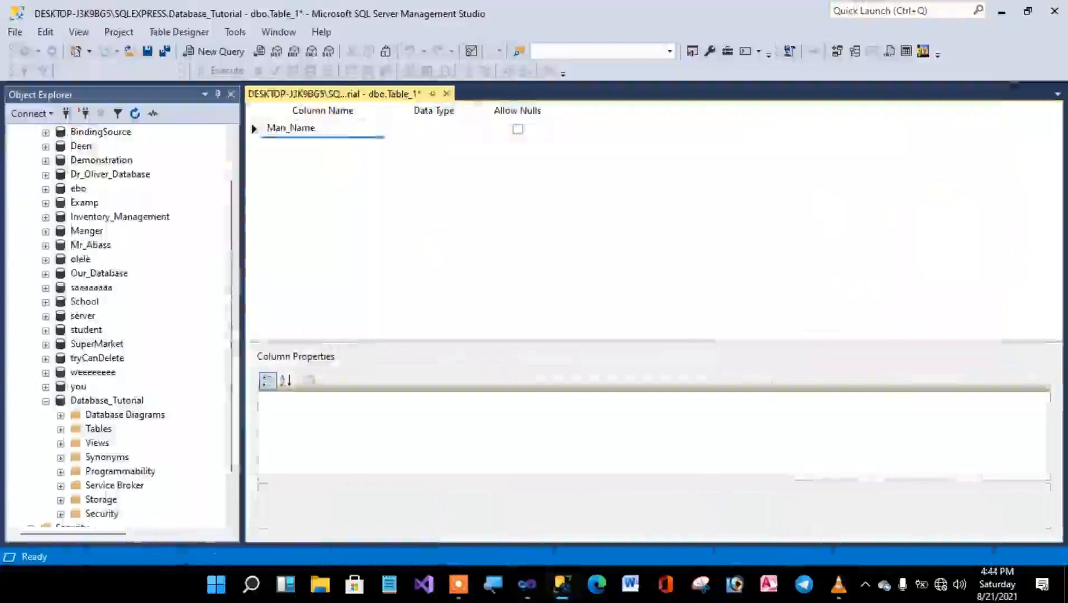
pyautogui.click(491, 130)
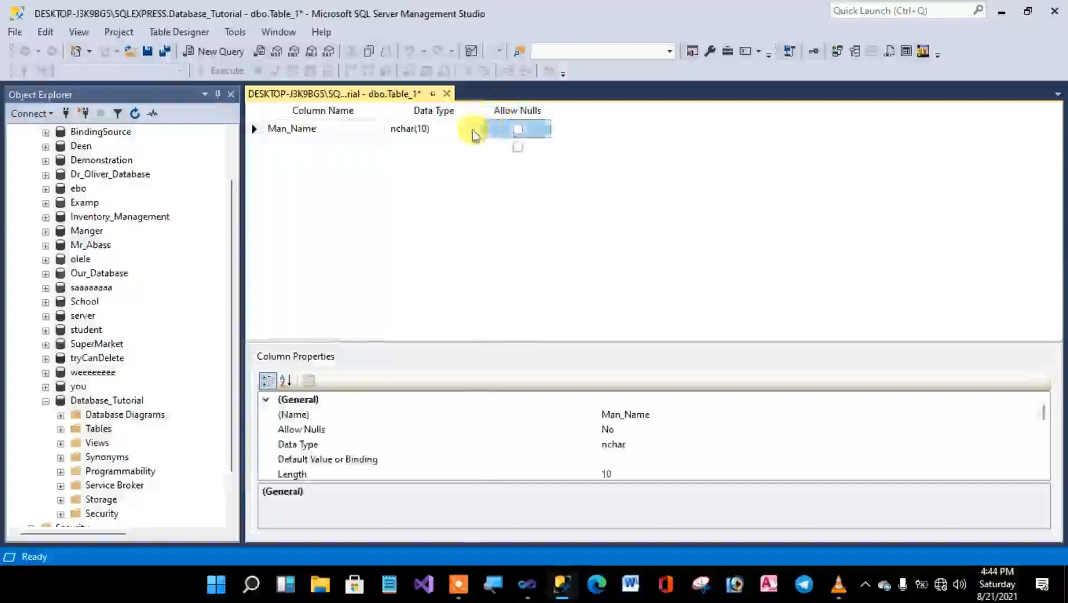
pyautogui.click(472, 133)
pyautogui.click(477, 129)
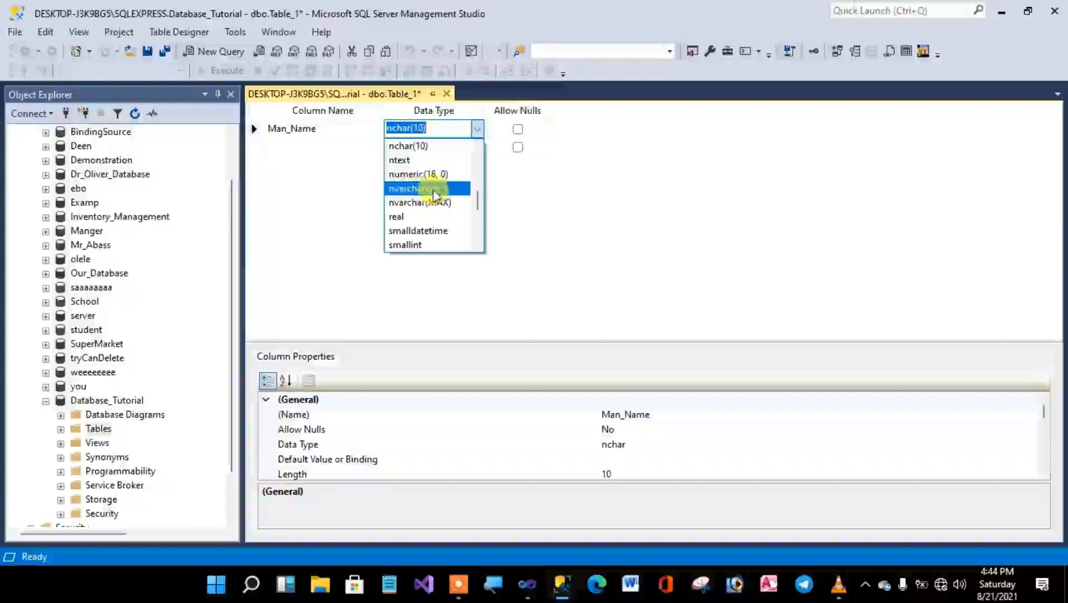
pyautogui.click(434, 194)
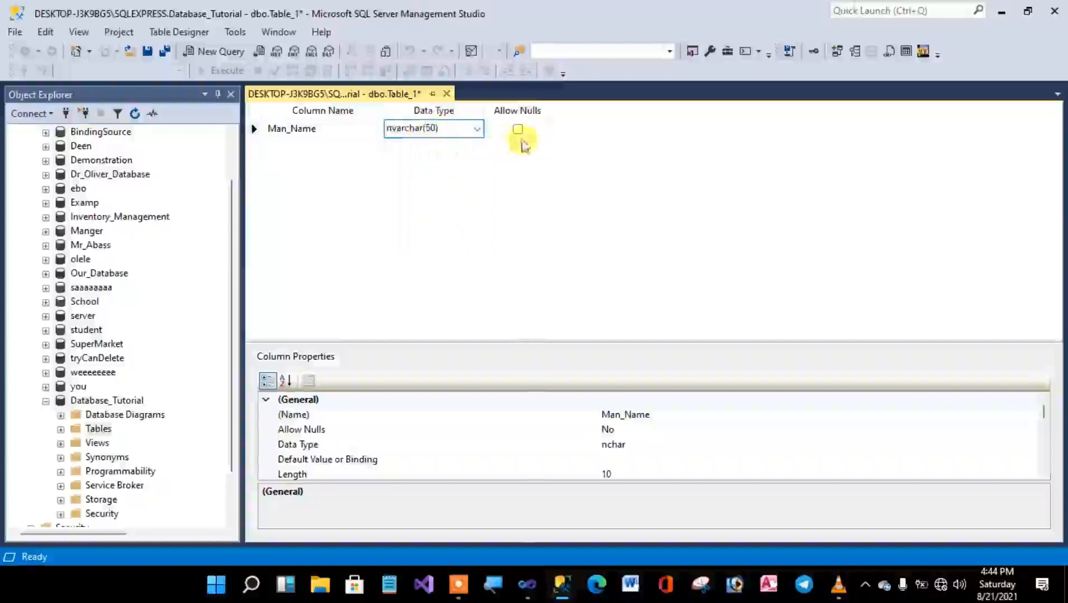
# Add a second column named Man_Age with data type int.
pyautogui.click(329, 146)
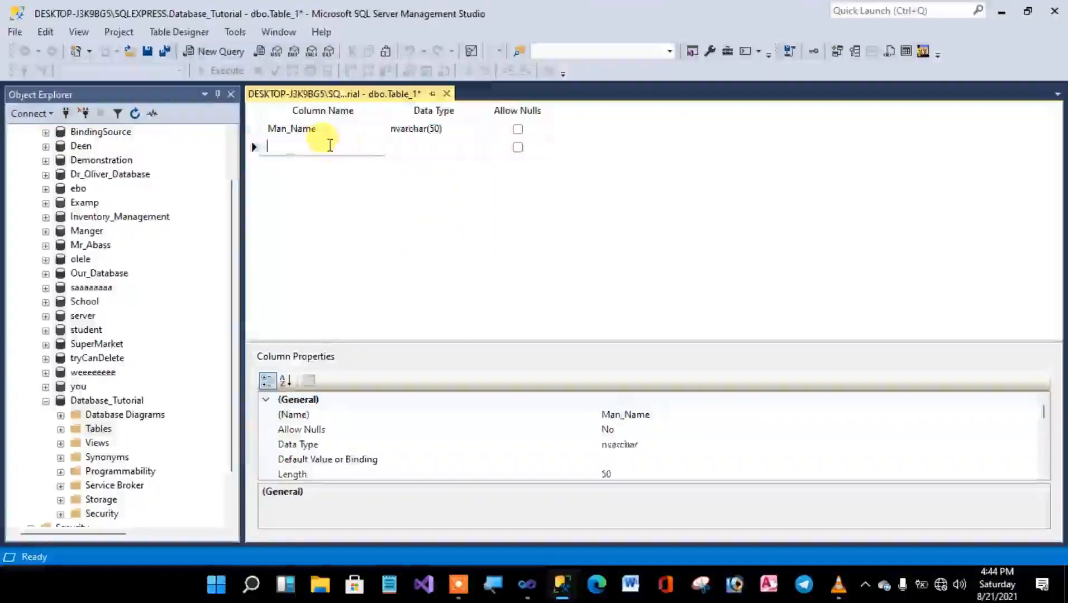
pyautogui.write('Man_Age')
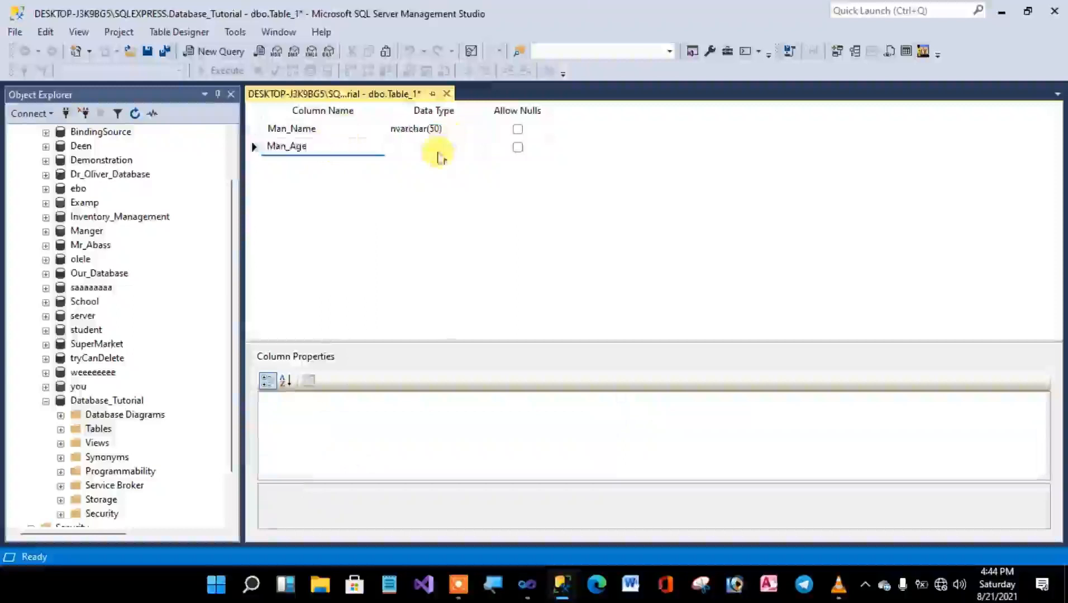
pyautogui.click(438, 147)
pyautogui.click(478, 146)
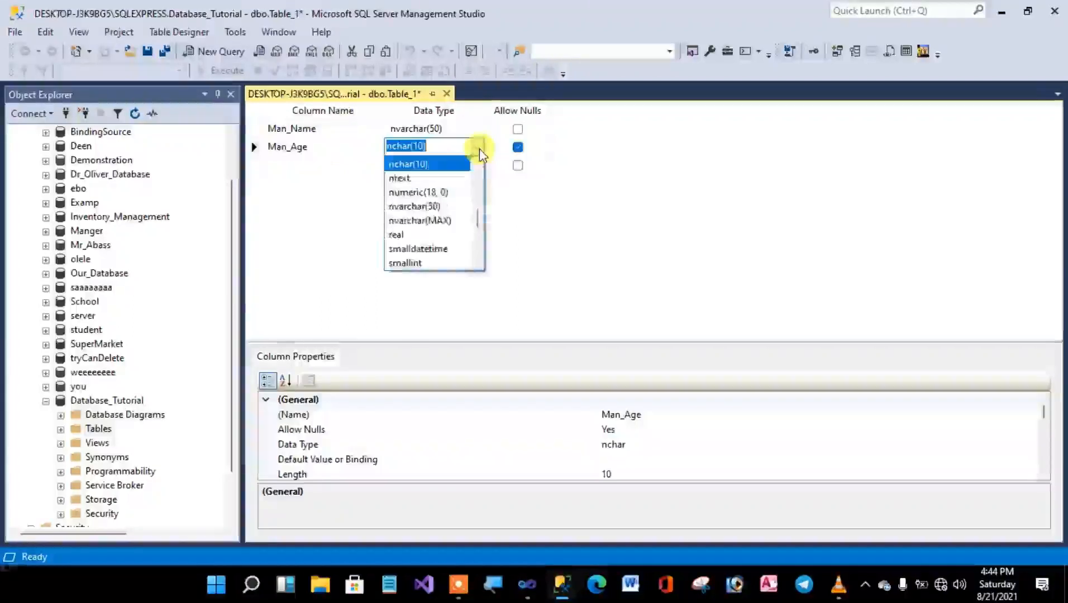
pyautogui.scroll(2, 417, 148)
pyautogui.click(408, 174)
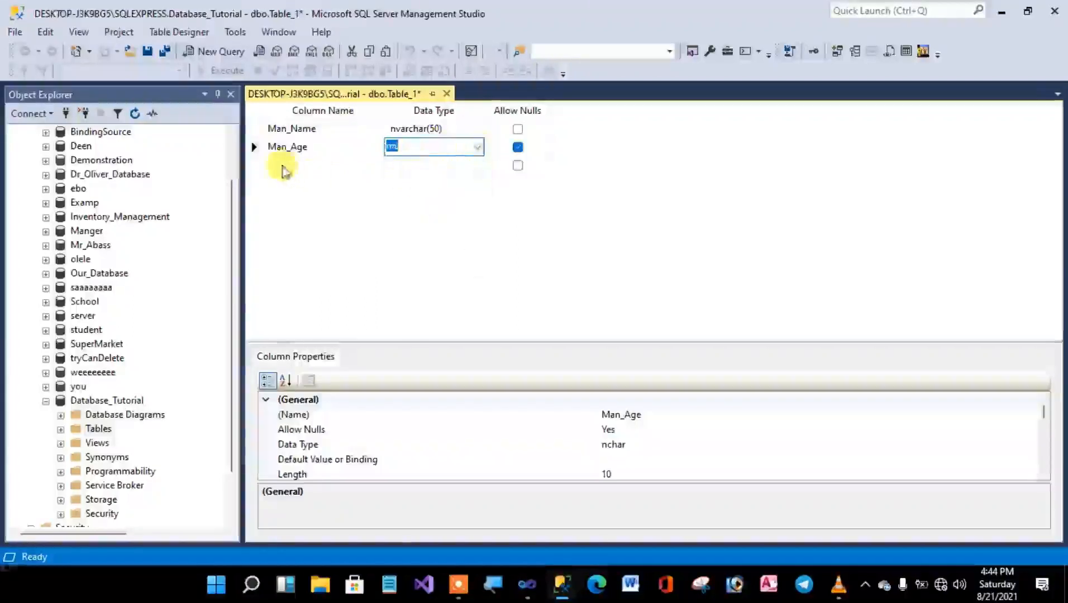
# Add a third column named Man_Contact with data type int.
pyautogui.click(283, 165)
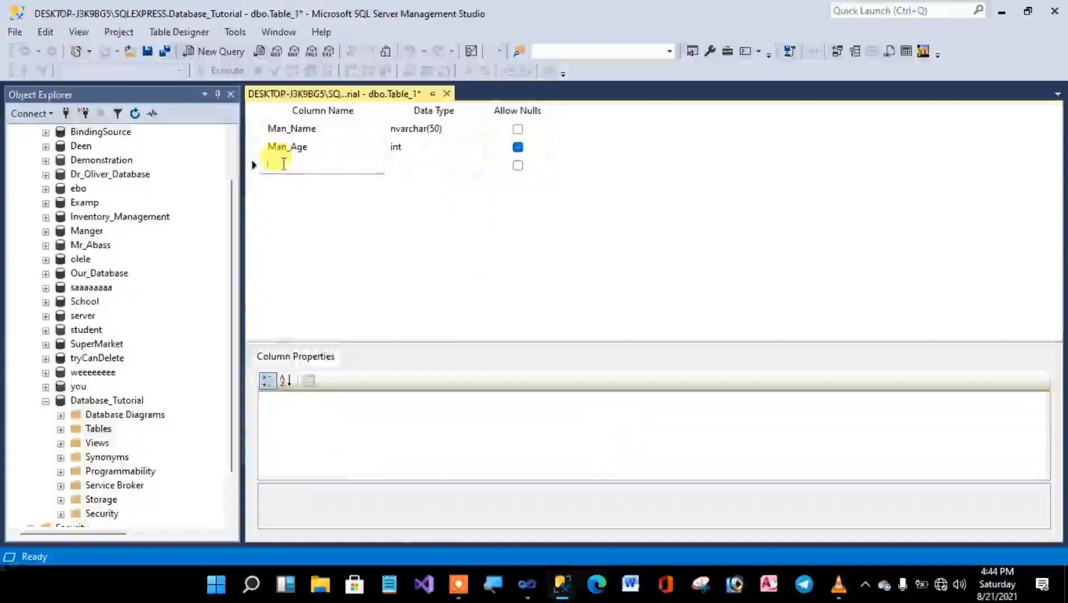
pyautogui.write('Man_Contact')
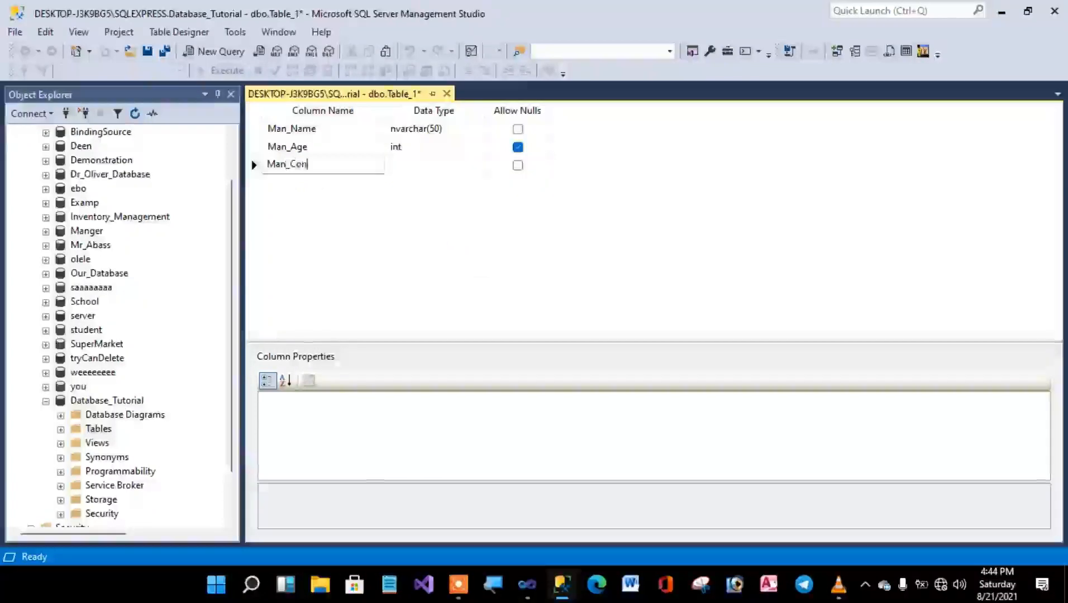
pyautogui.click(441, 165)
pyautogui.click(474, 166)
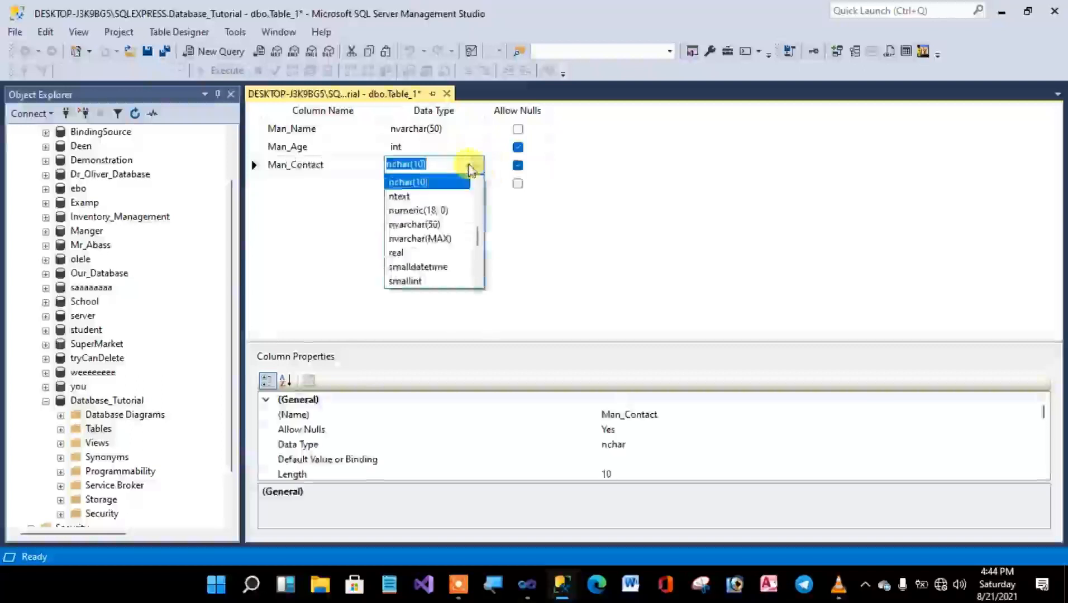
pyautogui.press('BackSpace')
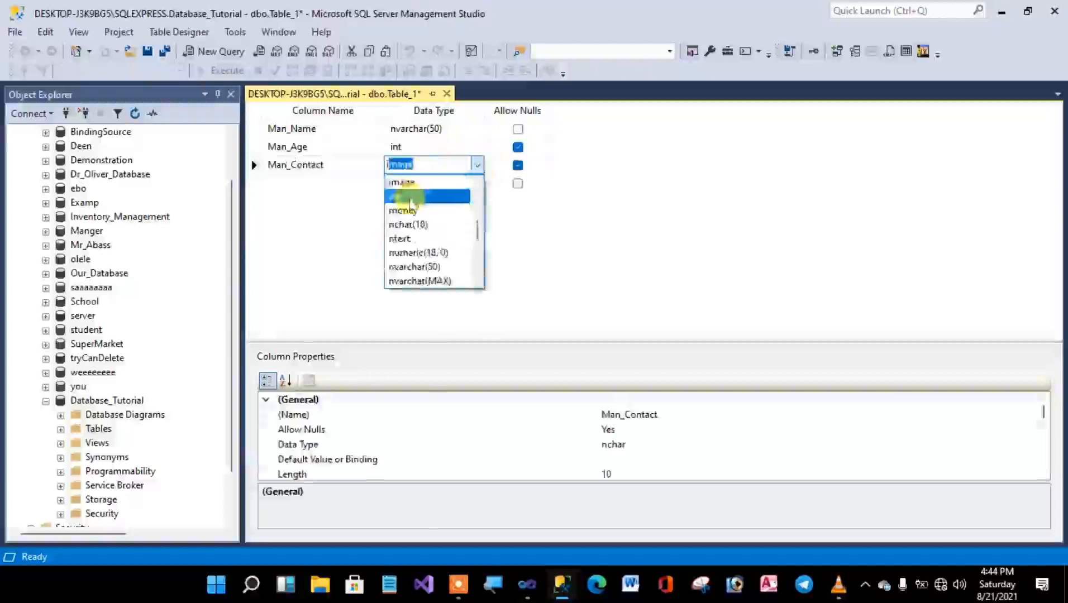
pyautogui.click(414, 196)
# Add a fourth column named Man_Qualification with data type nvarchar(50).
pyautogui.click(306, 180)
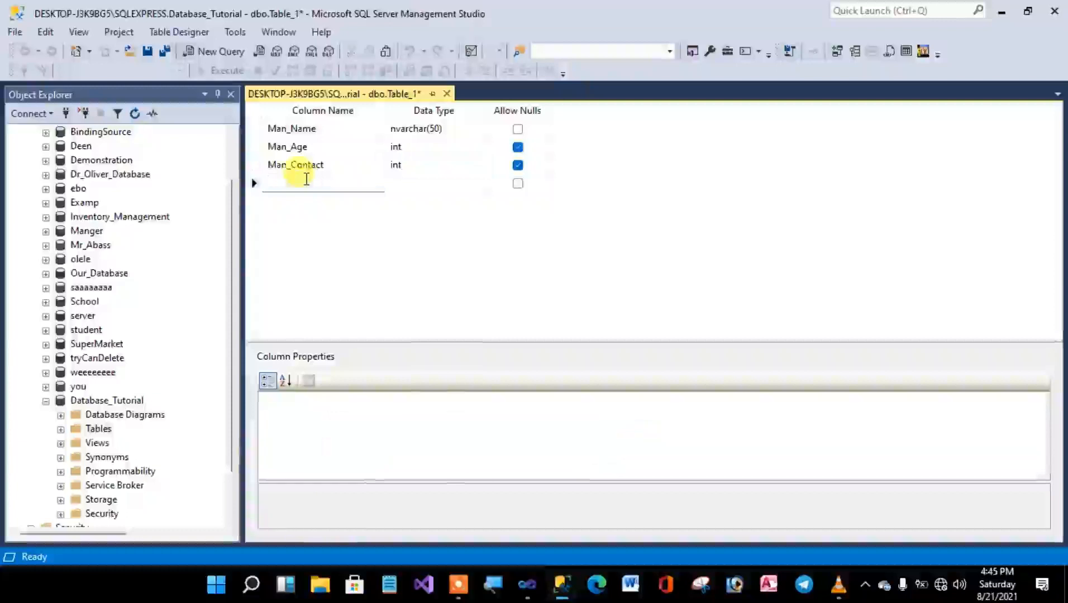
pyautogui.write('Man_Qualification')
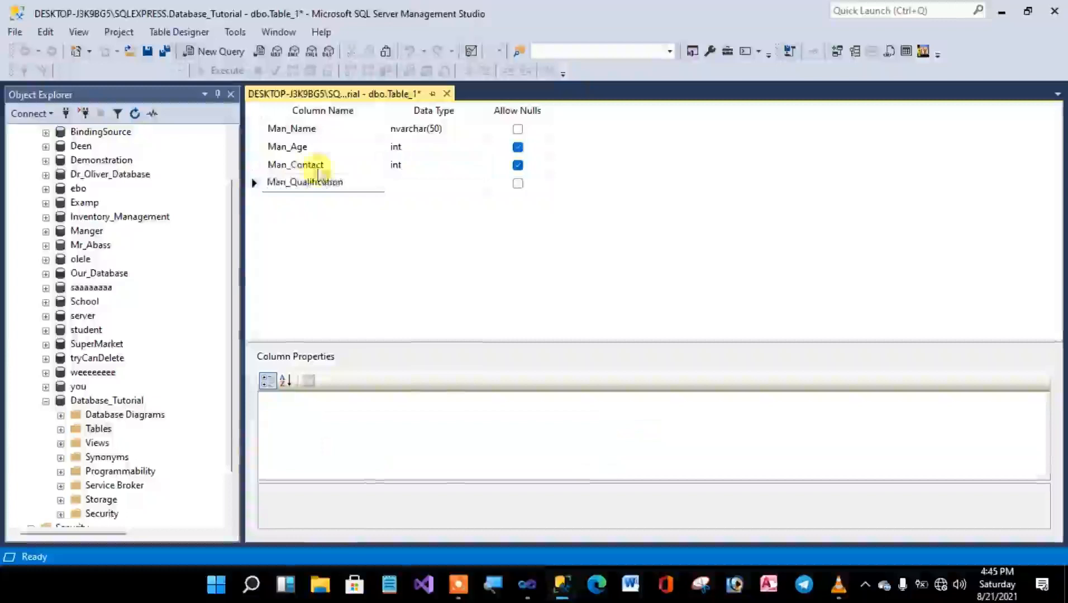
pyautogui.click(420, 184)
pyautogui.click(479, 185)
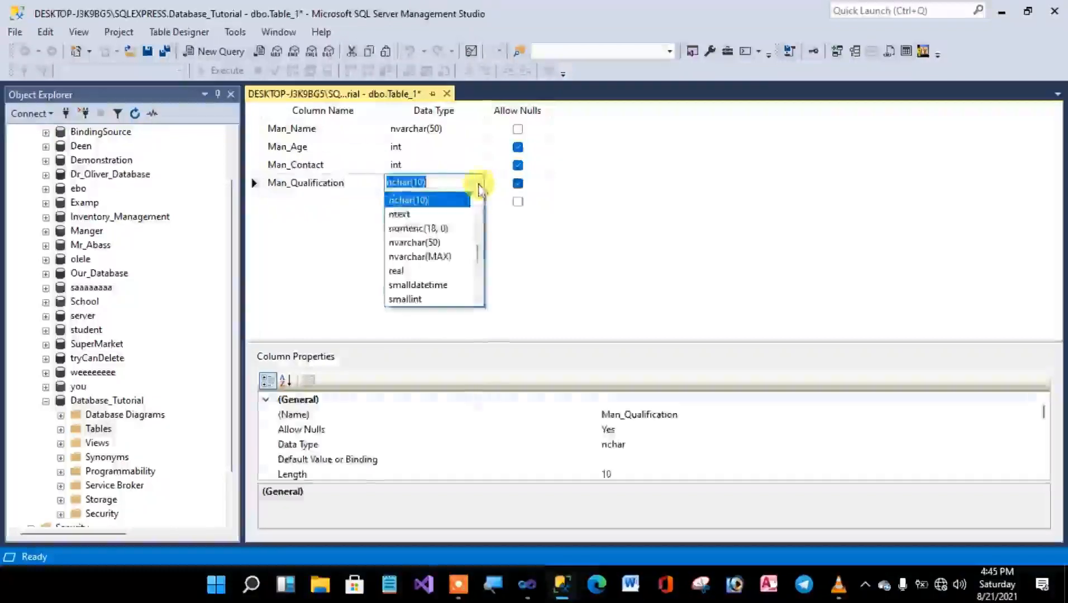
pyautogui.click(426, 243)
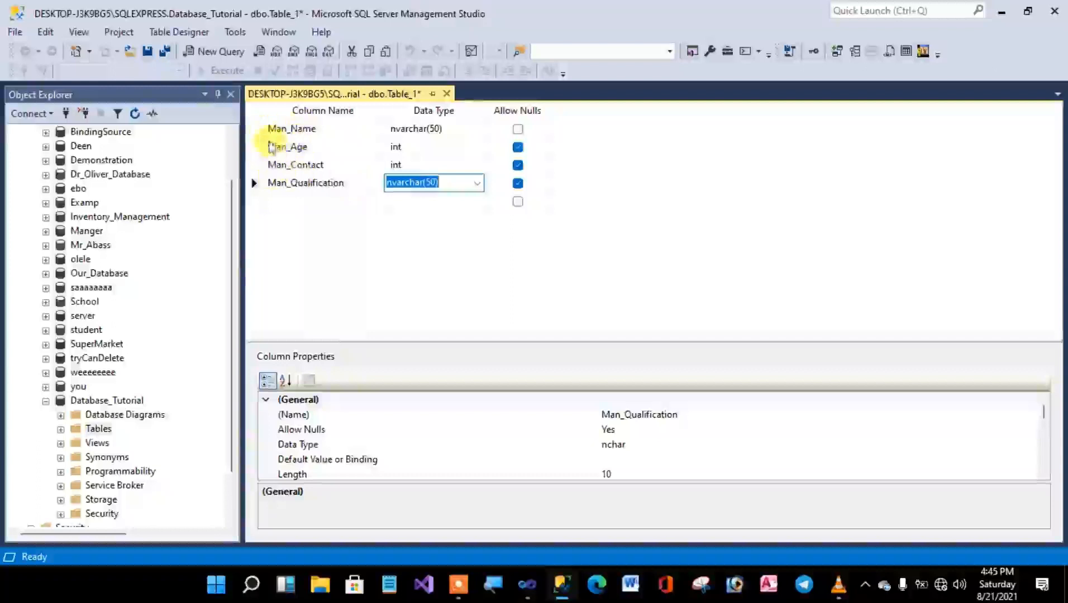
# Make the Man_Name column the table's primary key and remove that key again.
pyautogui.click(257, 128)
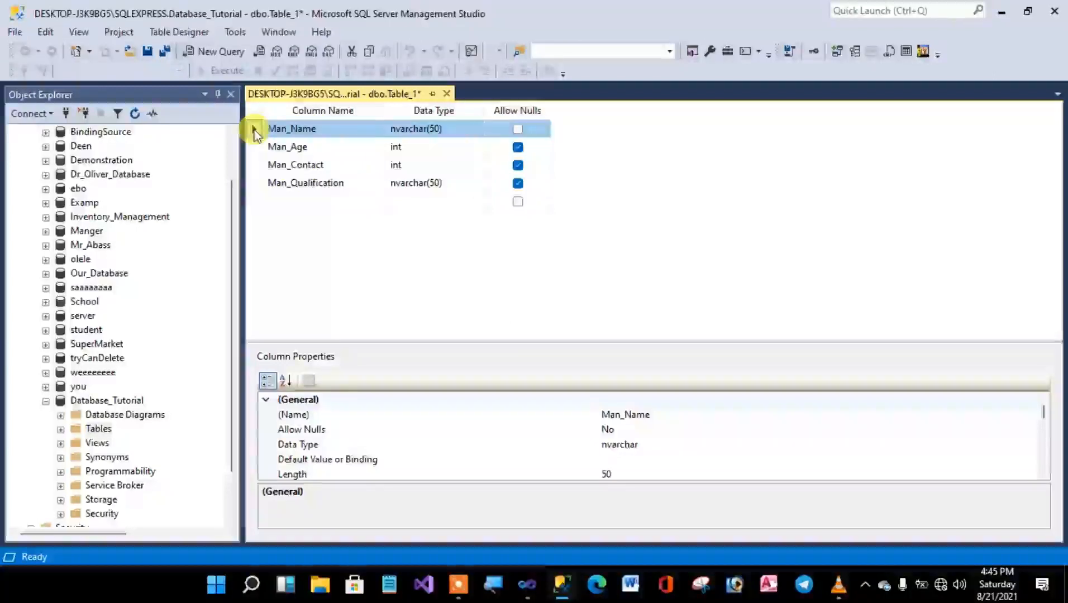
pyautogui.rightClick(253, 130)
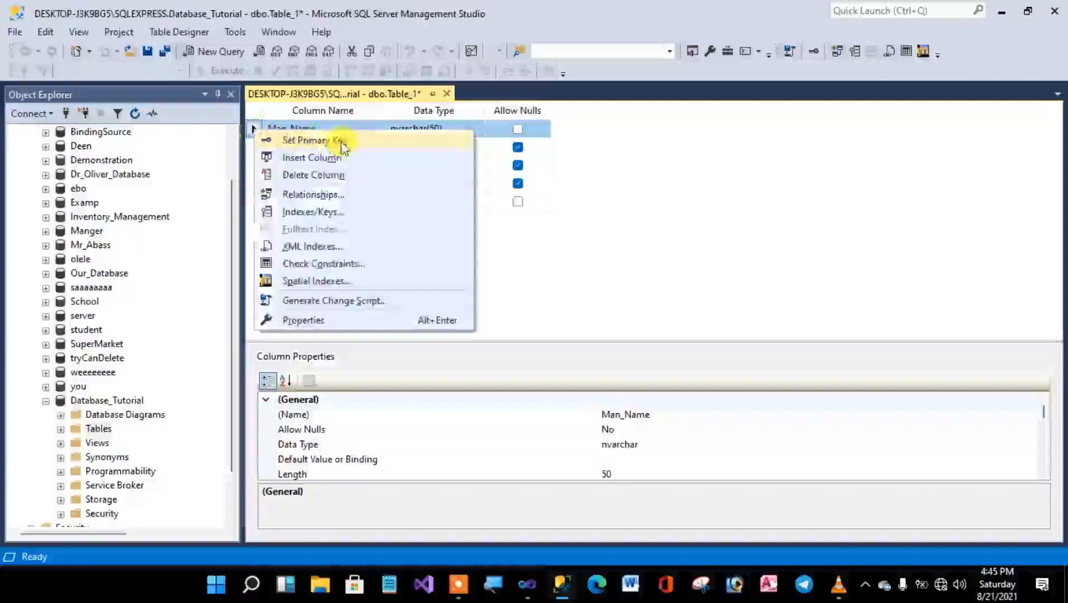
pyautogui.click(313, 140)
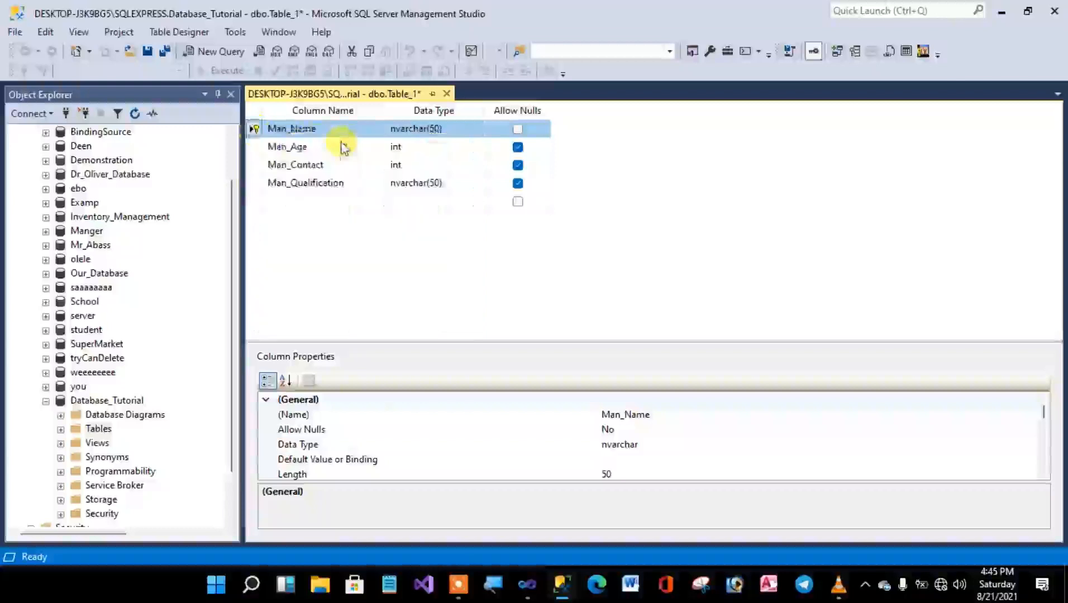
pyautogui.rightClick(254, 132)
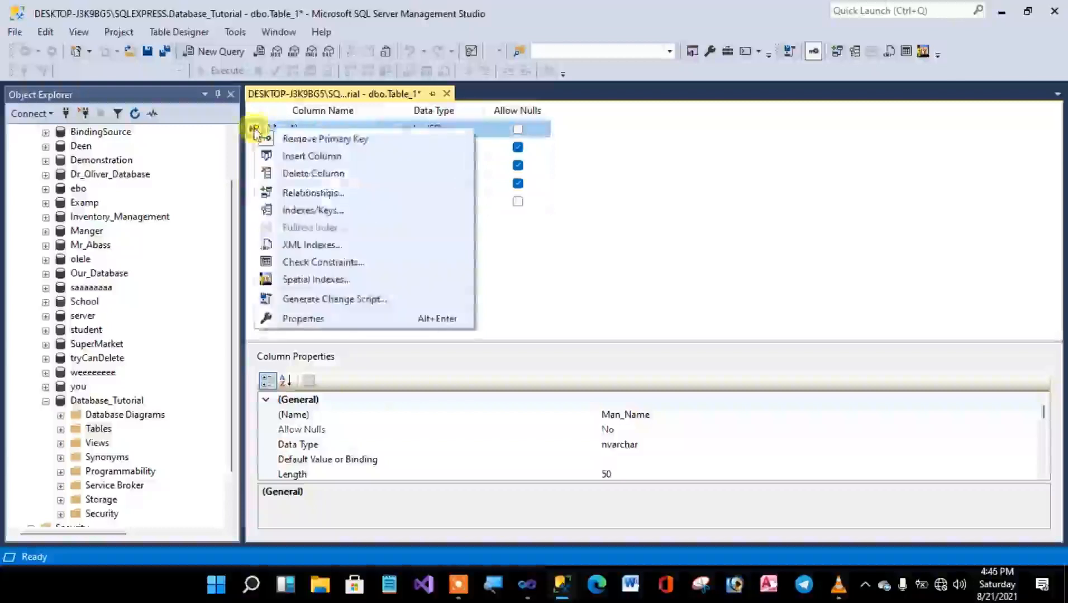
pyautogui.click(288, 138)
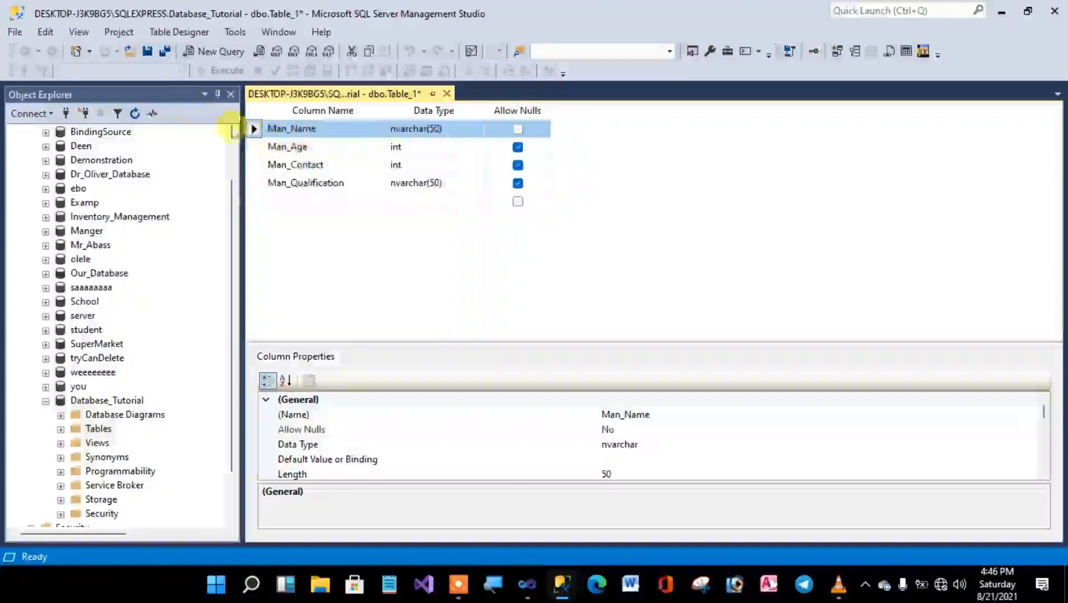
# Set Man_Name as the primary key and save the table under the name Manager_Table.
pyautogui.click(177, 33)
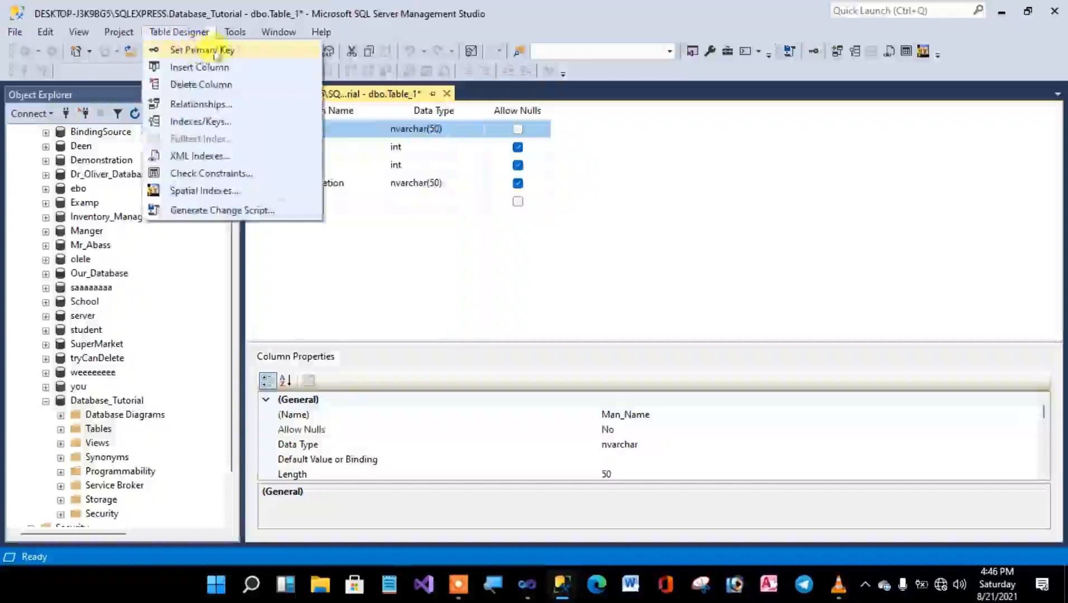
pyautogui.click(163, 51)
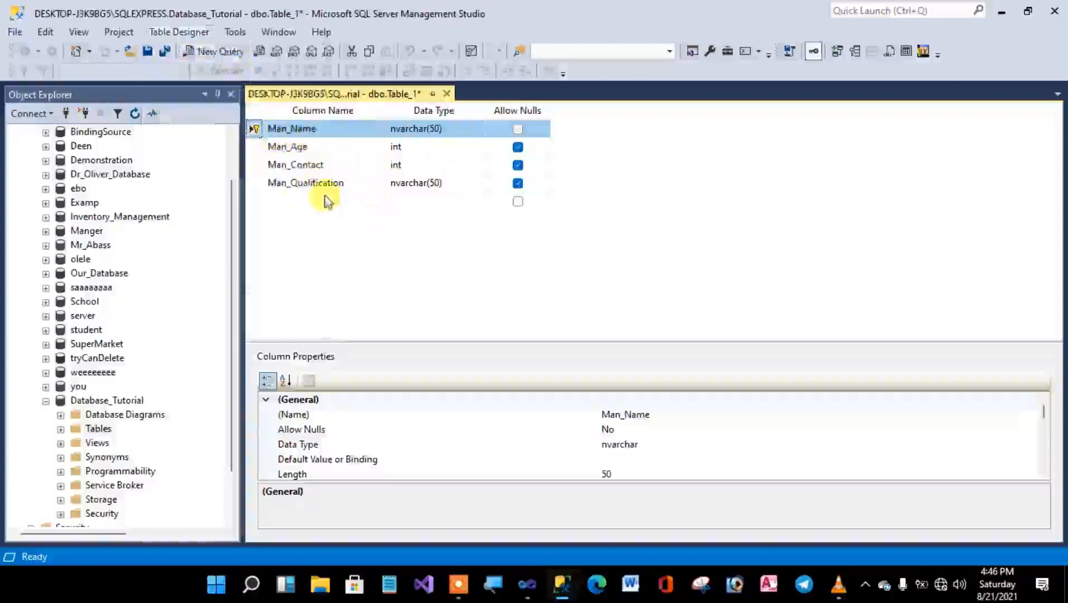
pyautogui.click(147, 52)
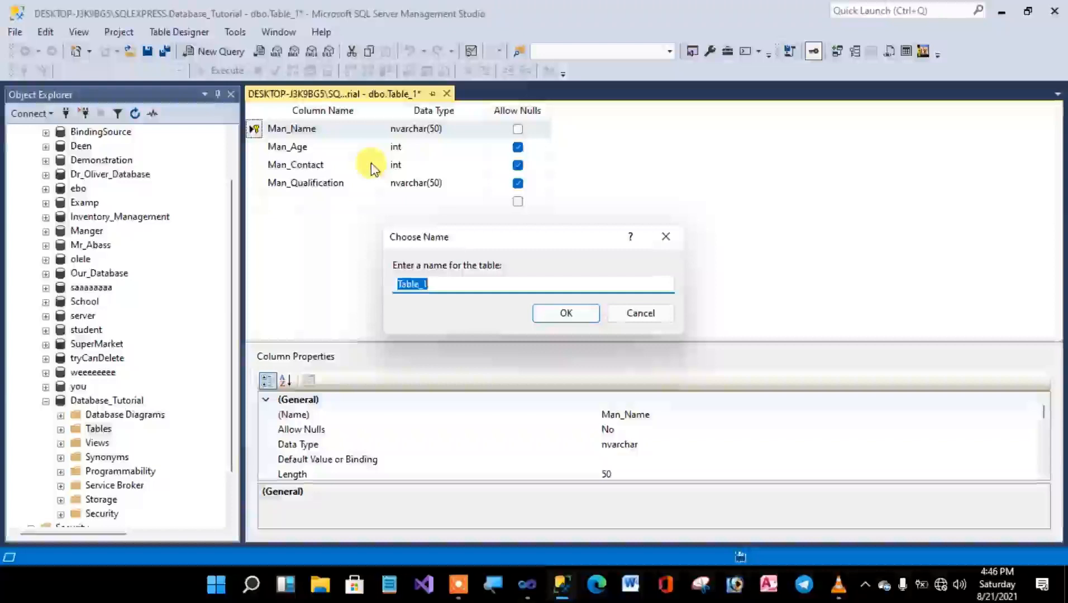
pyautogui.write('M')
pyautogui.write('anager_Ta')
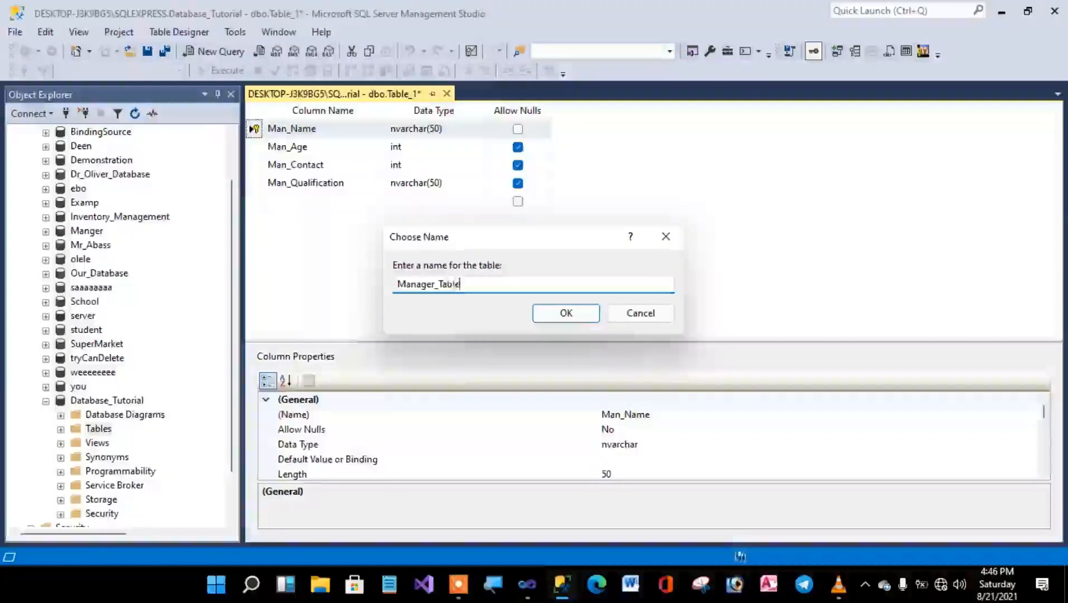
pyautogui.click(570, 317)
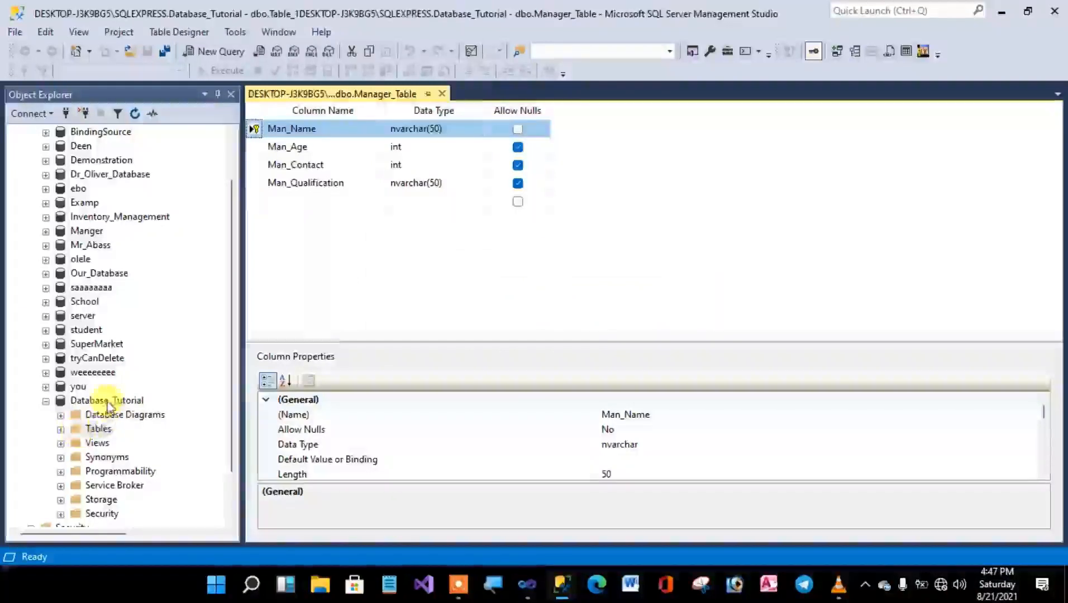
# Refresh the Tables folder of Database_Tutorial, examine the columns listed under dbo.Manager_Table, and collapse the folder.
pyautogui.click(135, 114)
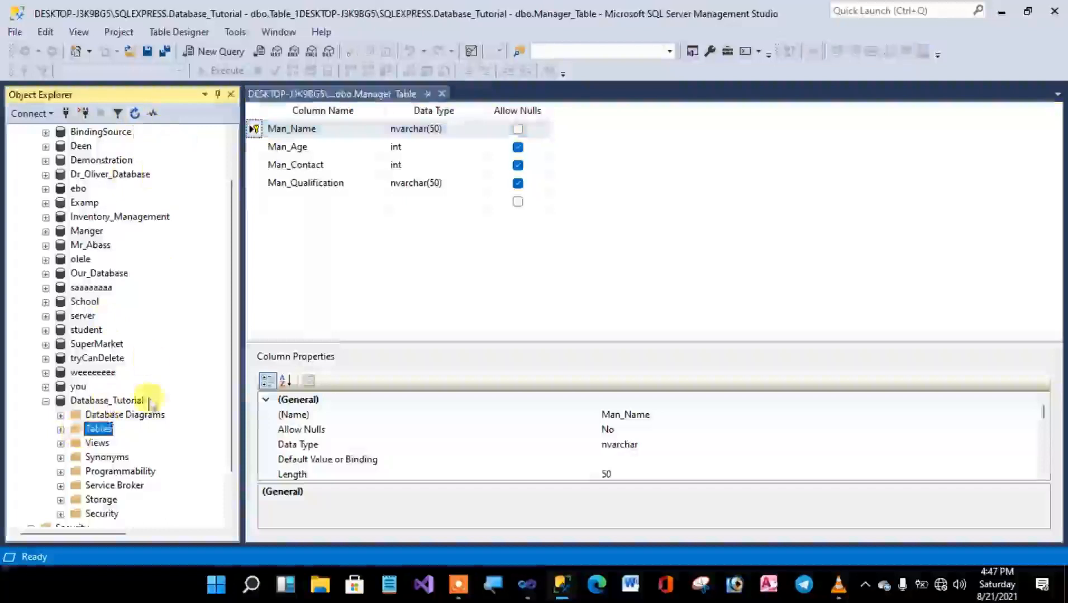
pyautogui.click(61, 432)
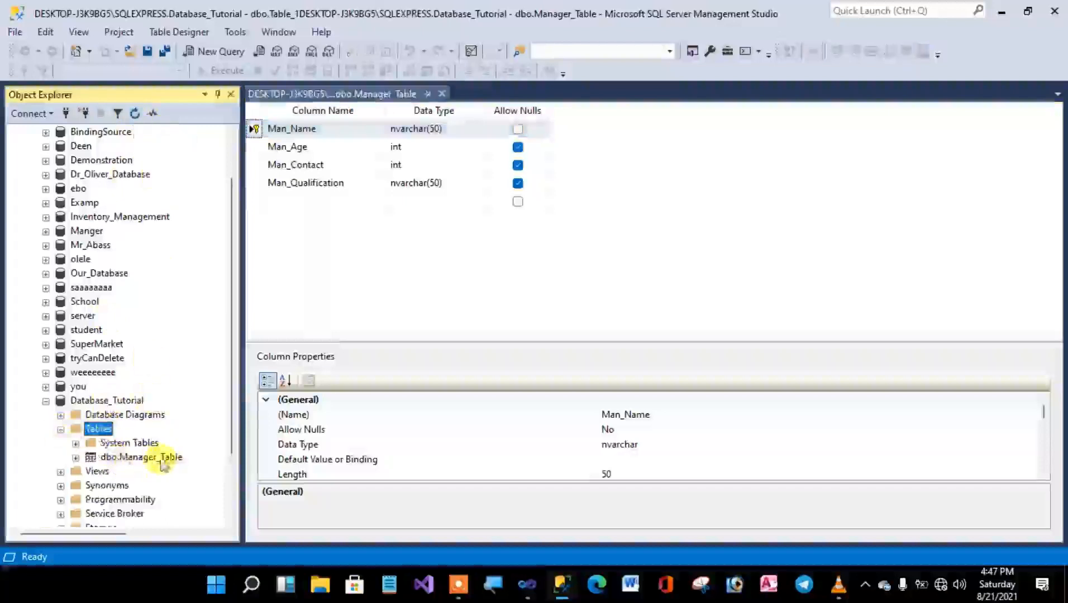
pyautogui.scroll(-1, 134, 467)
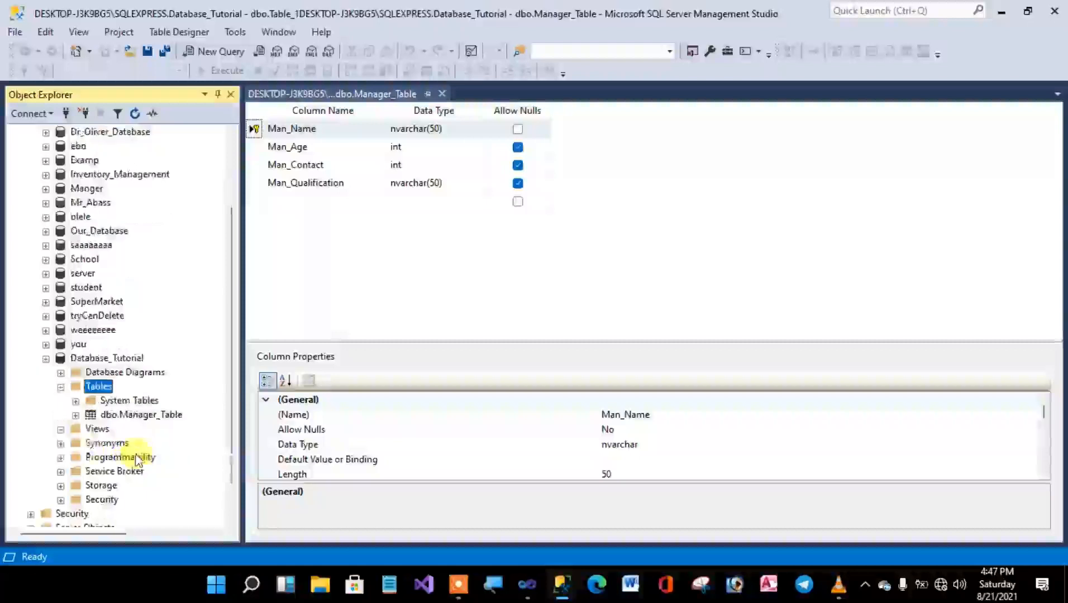
pyautogui.click(76, 416)
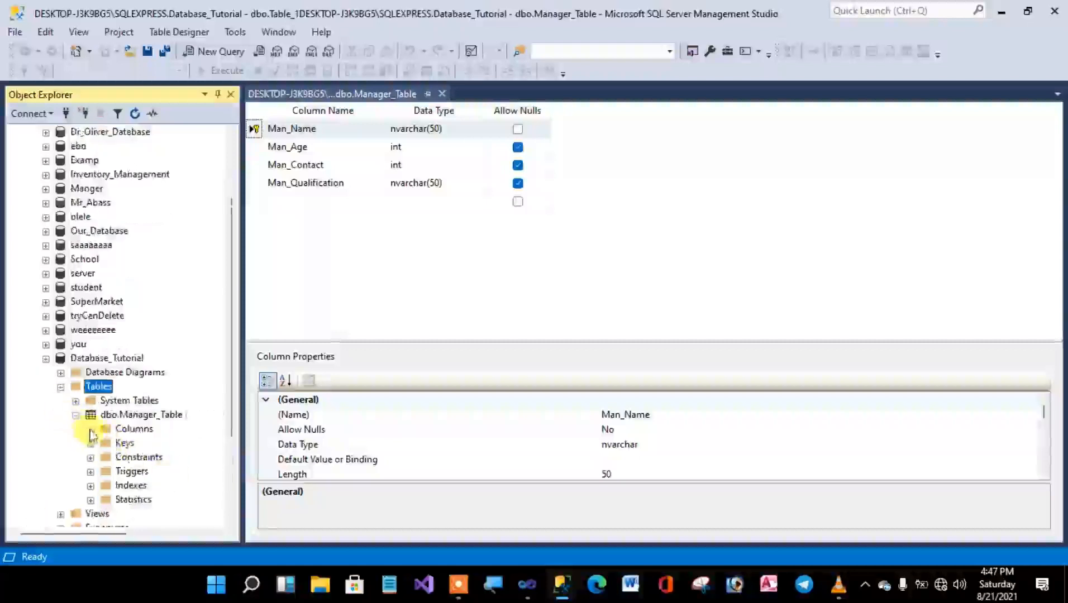
pyautogui.click(90, 429)
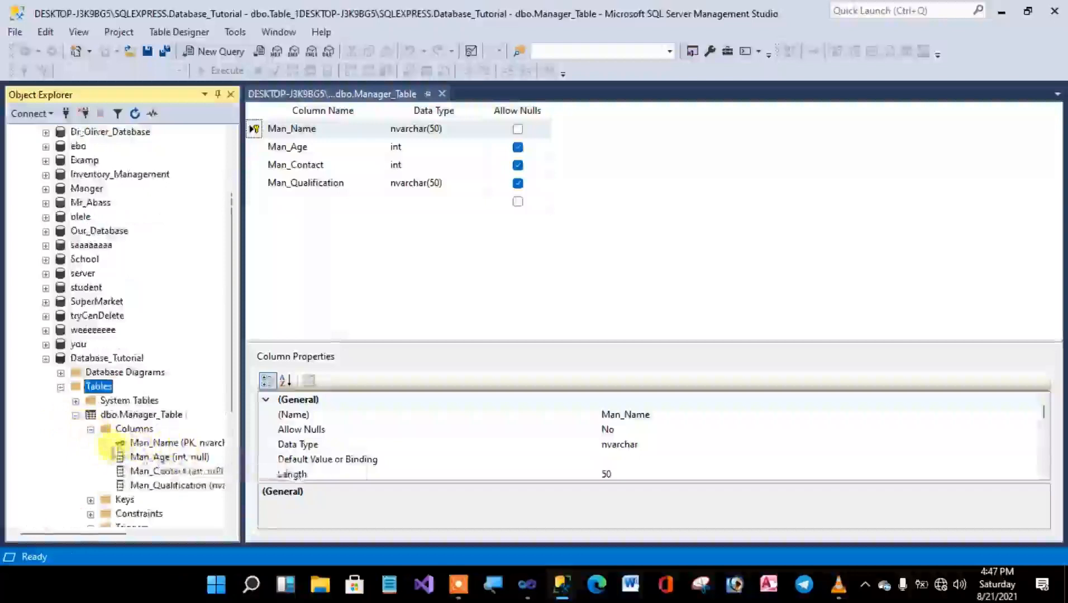
pyautogui.click(88, 429)
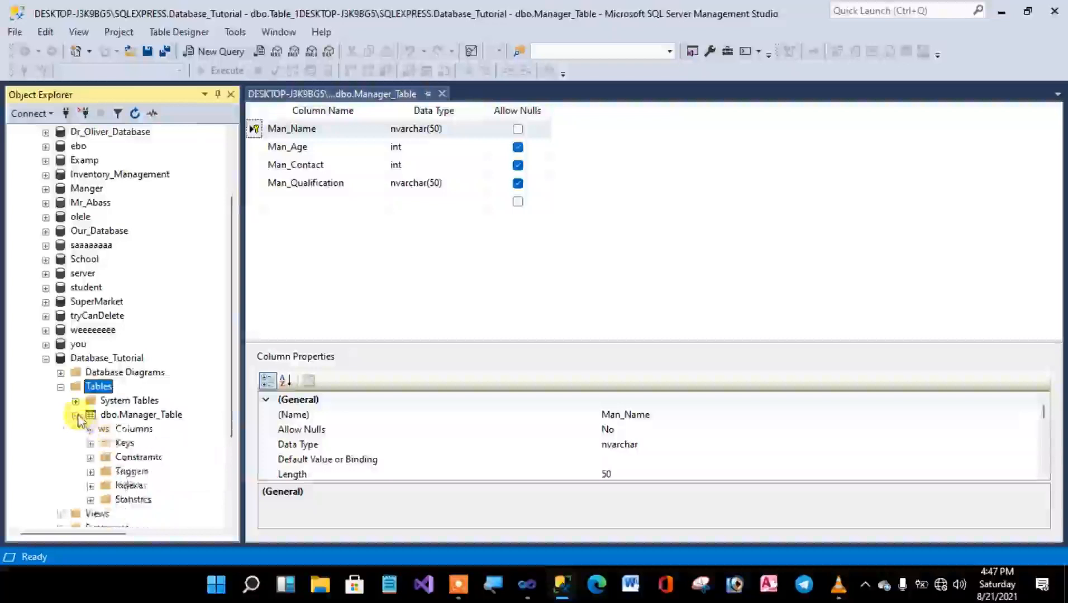
pyautogui.click(76, 416)
pyautogui.click(61, 387)
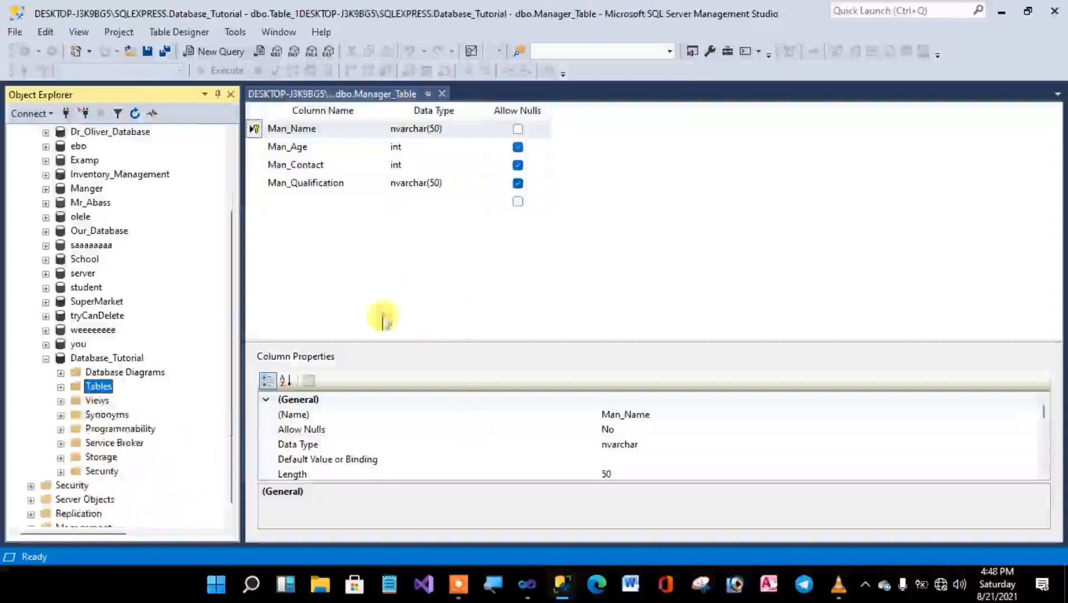
# Switch to Visual Studio to check the fields on the Employee Form, and return to SQL Server Management Studio.
pyautogui.click(527, 584)
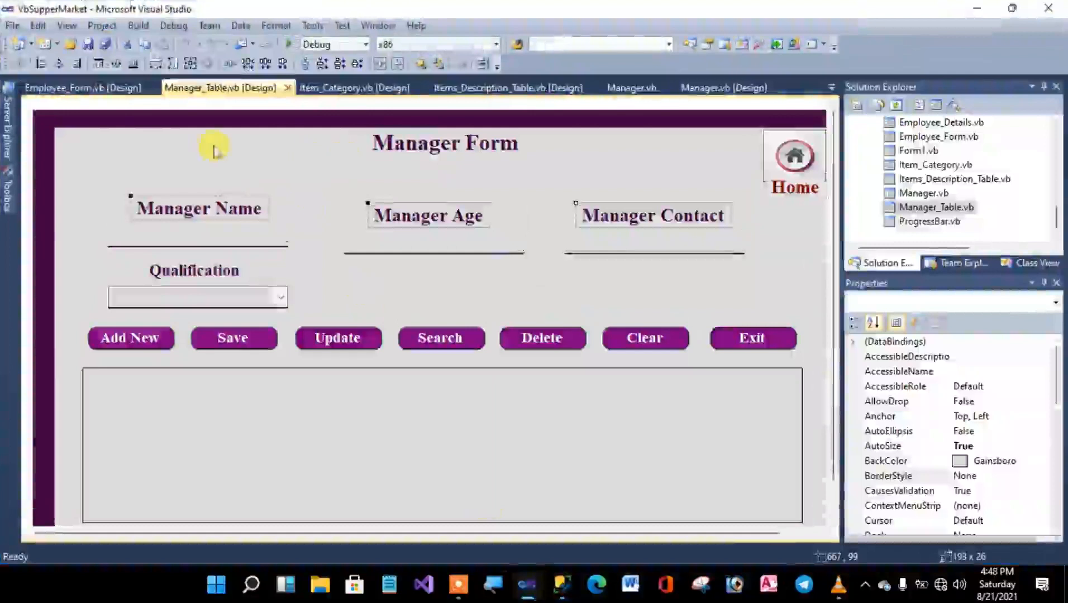
pyautogui.click(67, 88)
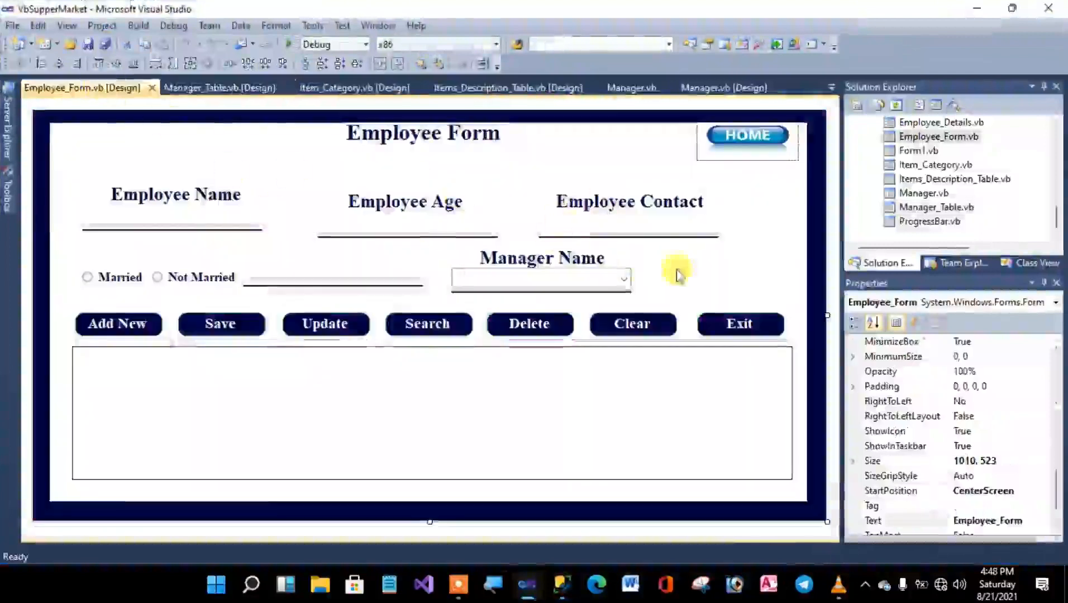
pyautogui.moveTo(160, 177); pyautogui.dragTo(665, 253)
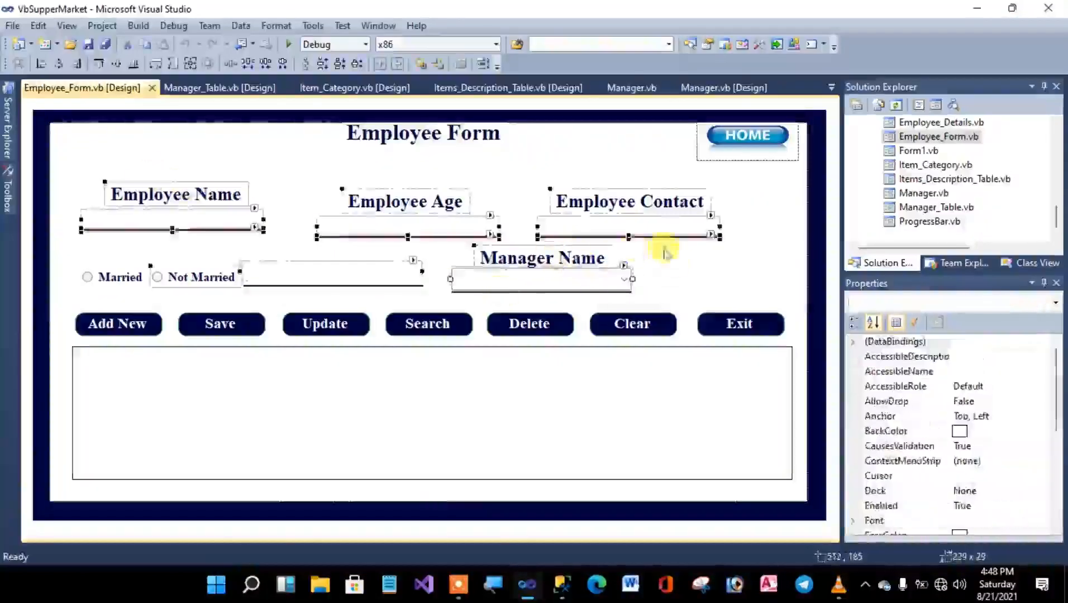
pyautogui.click(665, 253)
pyautogui.click(596, 258)
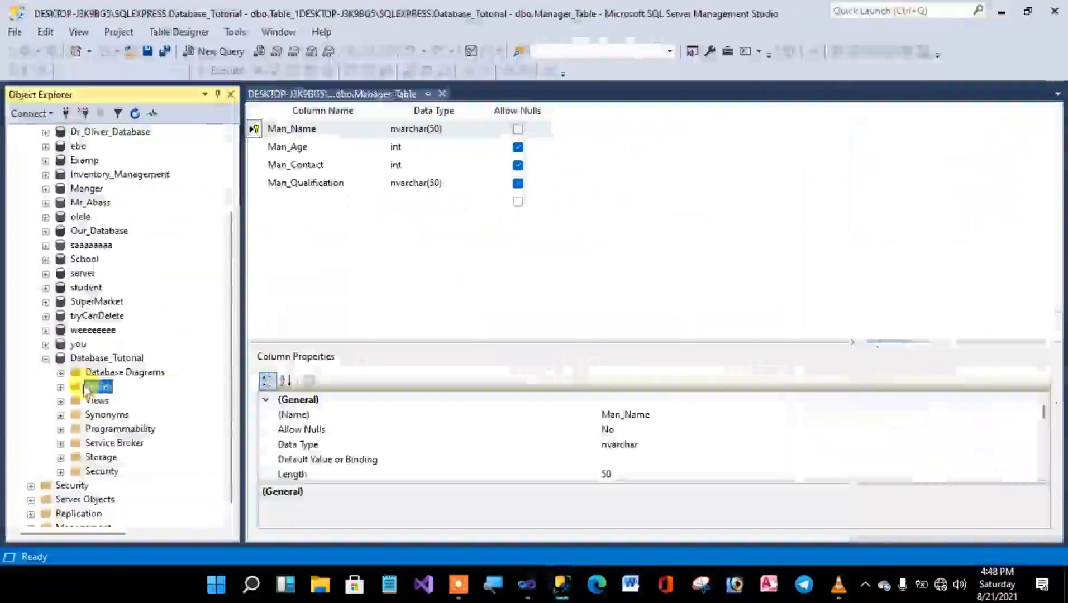
# Start designing another new table in the Database_Tutorial database.
pyautogui.rightClick(90, 387)
pyautogui.moveTo(160, 400)
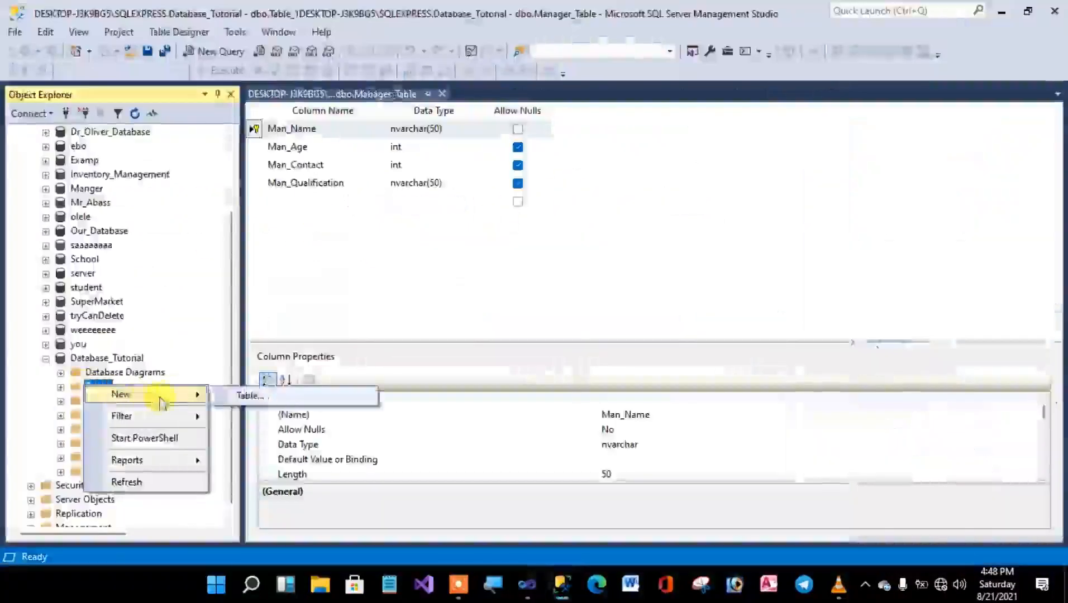
pyautogui.click(249, 397)
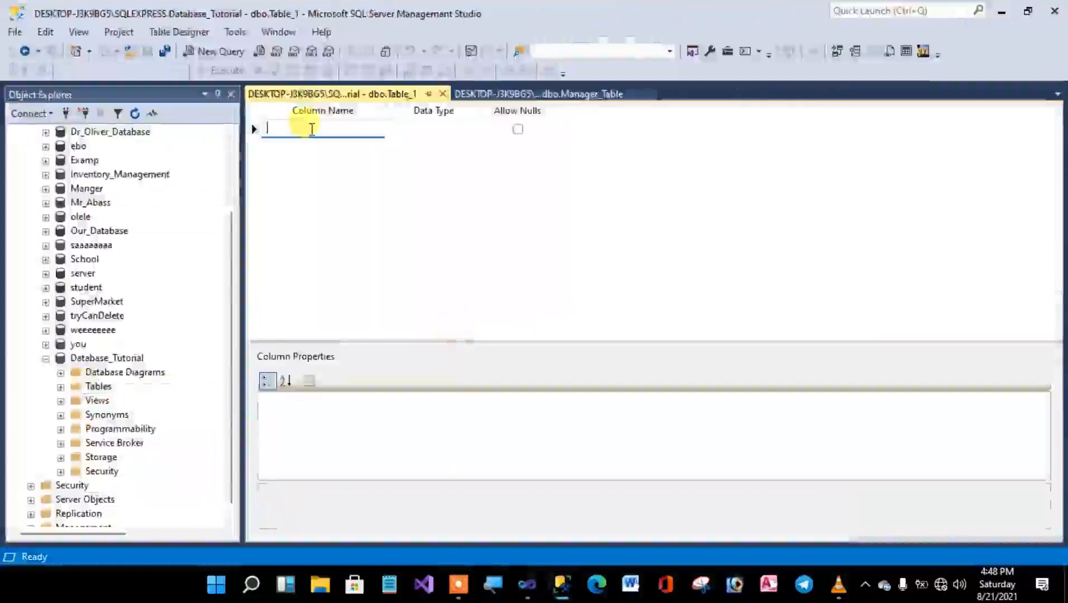
# Define the new table's first column as Emp_Name with data type nvarchar(50) and nulls not allowed.
pyautogui.write('Emp_Name')
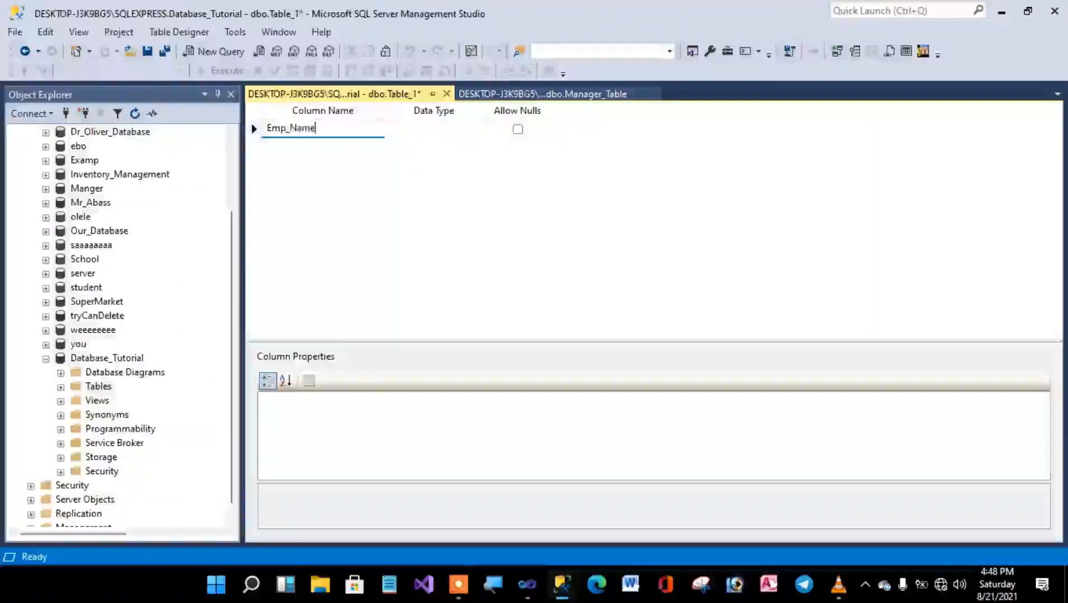
pyautogui.click(425, 128)
pyautogui.click(477, 128)
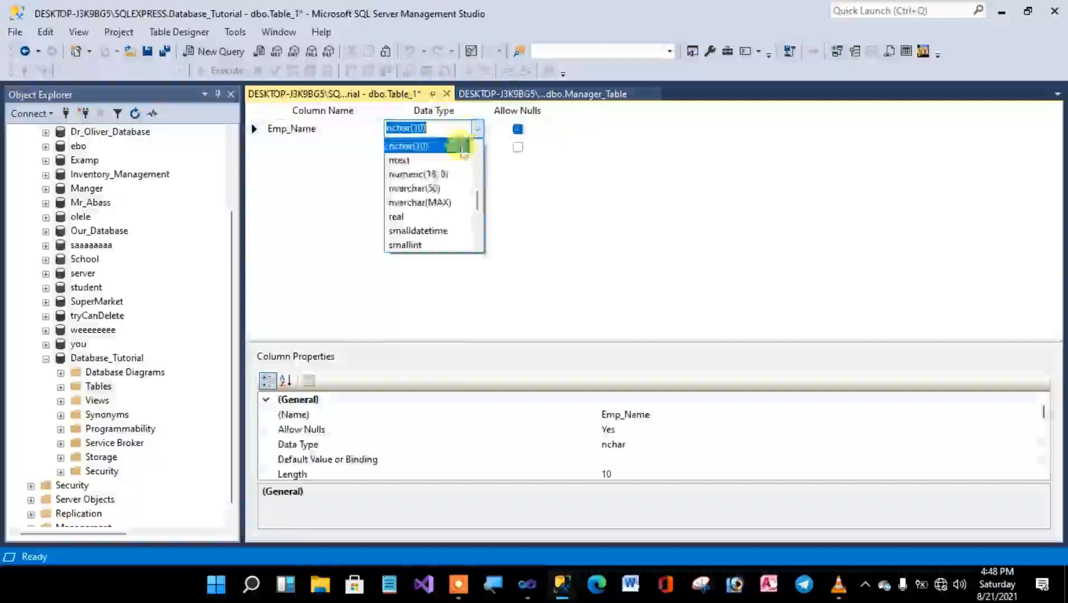
pyautogui.click(430, 188)
pyautogui.click(517, 129)
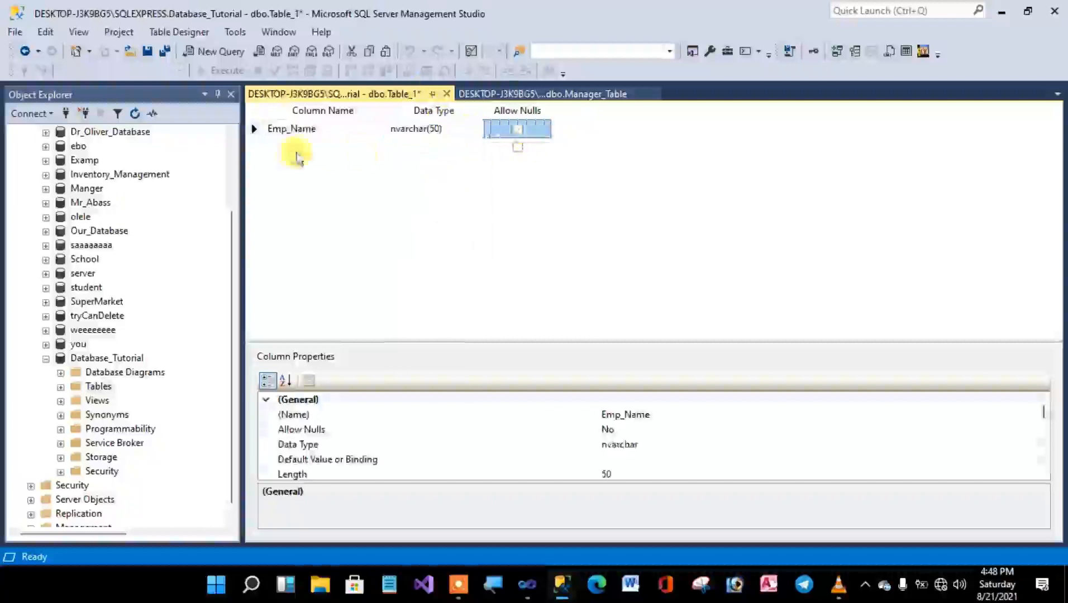
# Add columns Emp_Age and Emp_Contact as int, and Emp_MaritalStatus and Man_Name as nvarchar(50), below Emp_Name in the new table.
pyautogui.click(298, 144)
pyautogui.write('E')
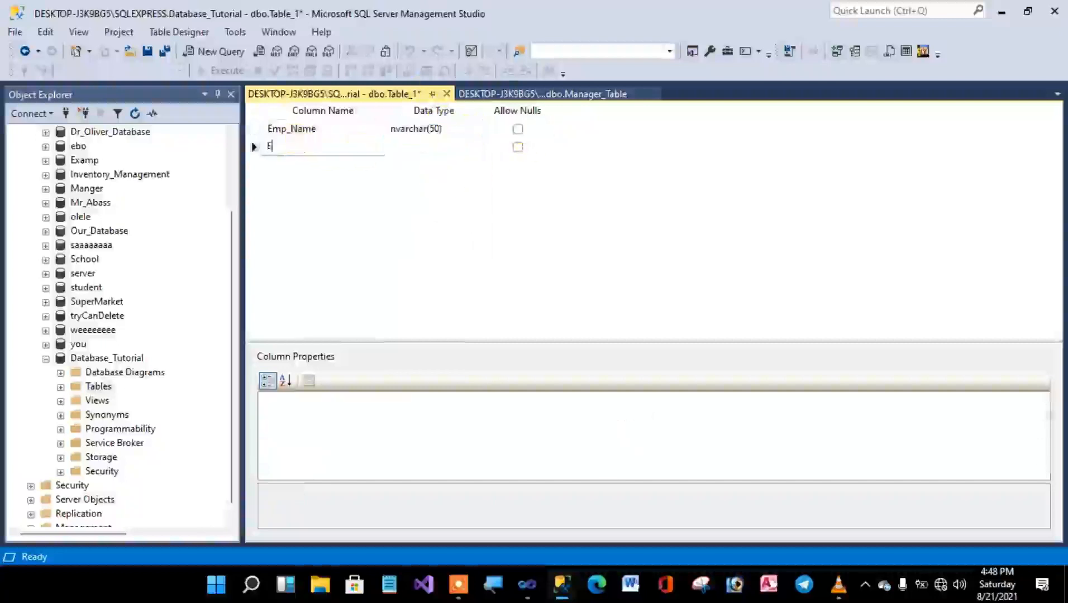
pyautogui.write('mp_Age')
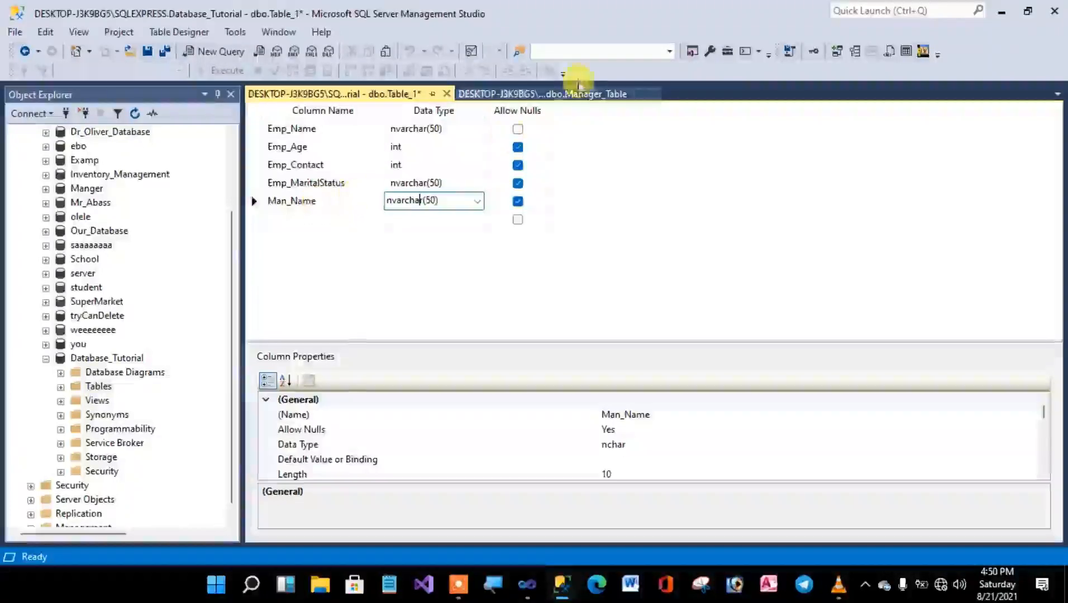
# Check the Man_Name definition in Manager_Table, and disallow nulls for the Man_Name column of the new table.
pyautogui.click(545, 98)
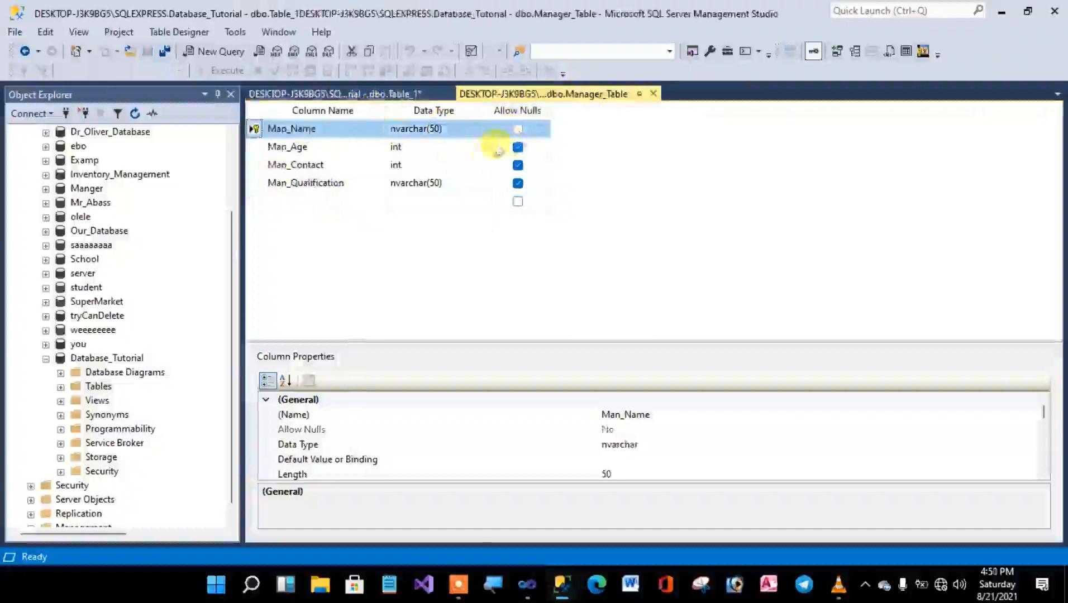
pyautogui.click(357, 93)
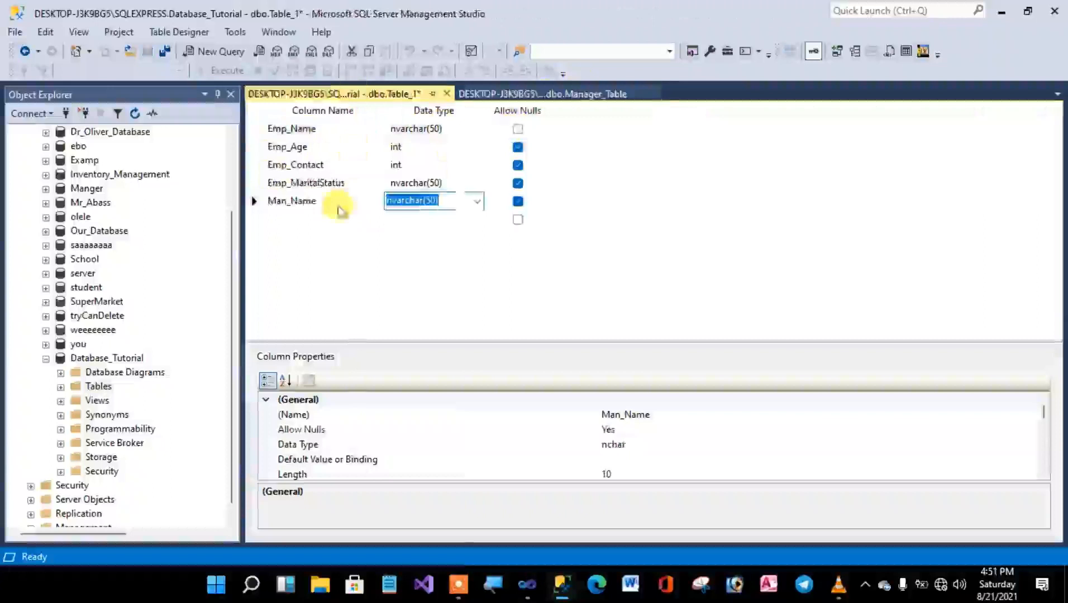
pyautogui.click(518, 203)
pyautogui.click(518, 202)
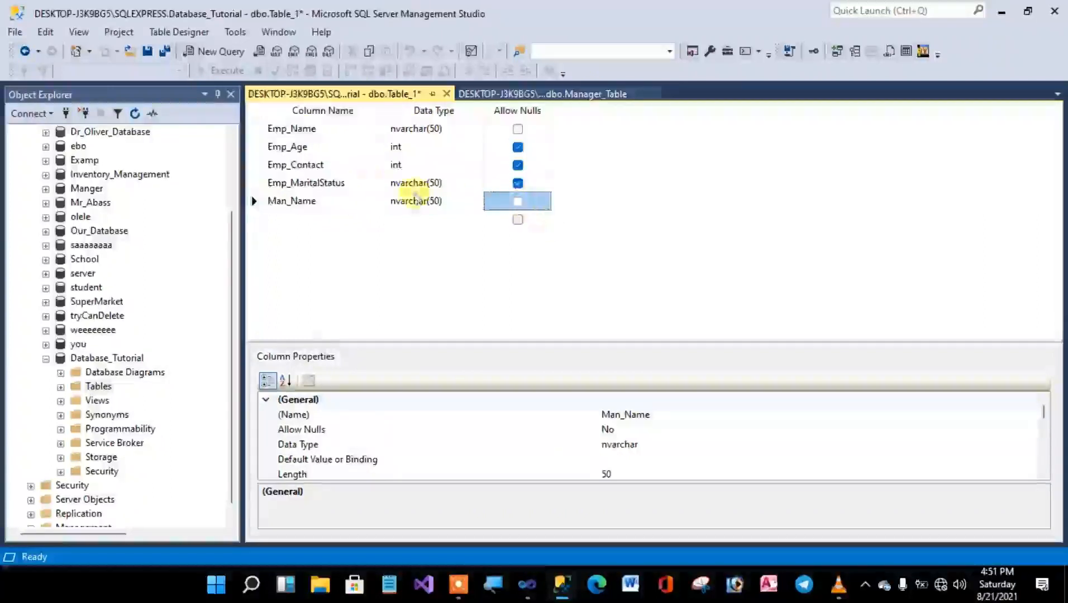
# Set the Emp_Name column as the new table's primary key.
pyautogui.click(258, 129)
pyautogui.rightClick(257, 129)
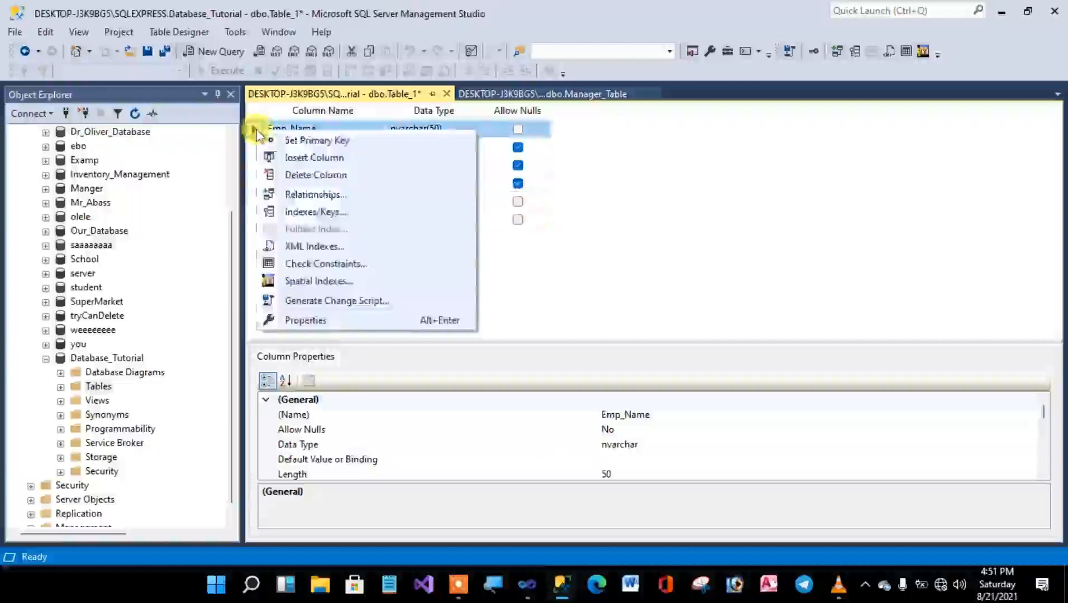
pyautogui.click(292, 141)
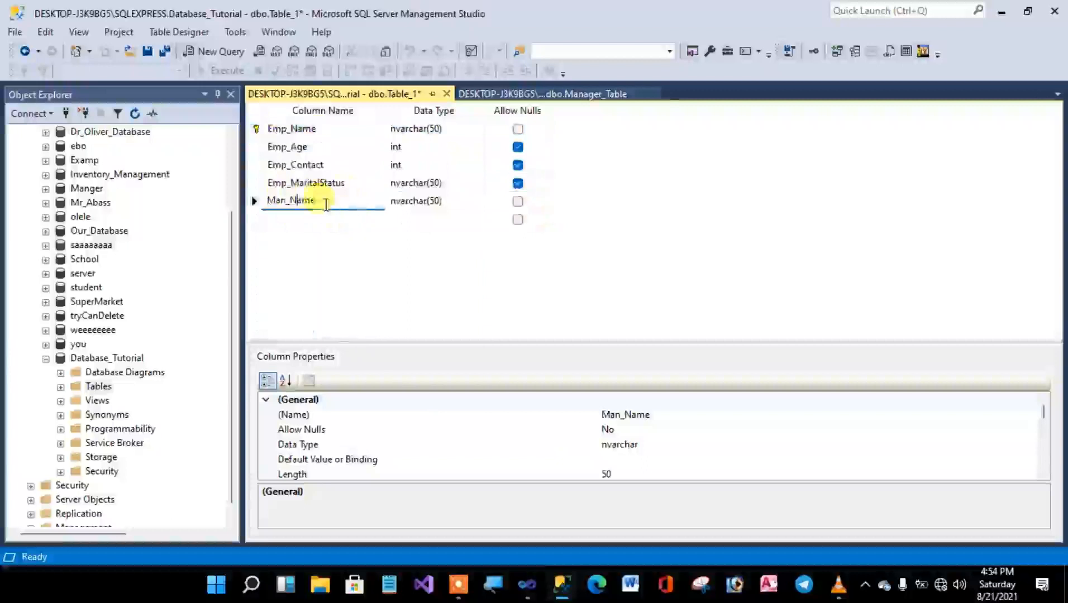
# Save the new table under the name Employee_Table.
pyautogui.click(148, 52)
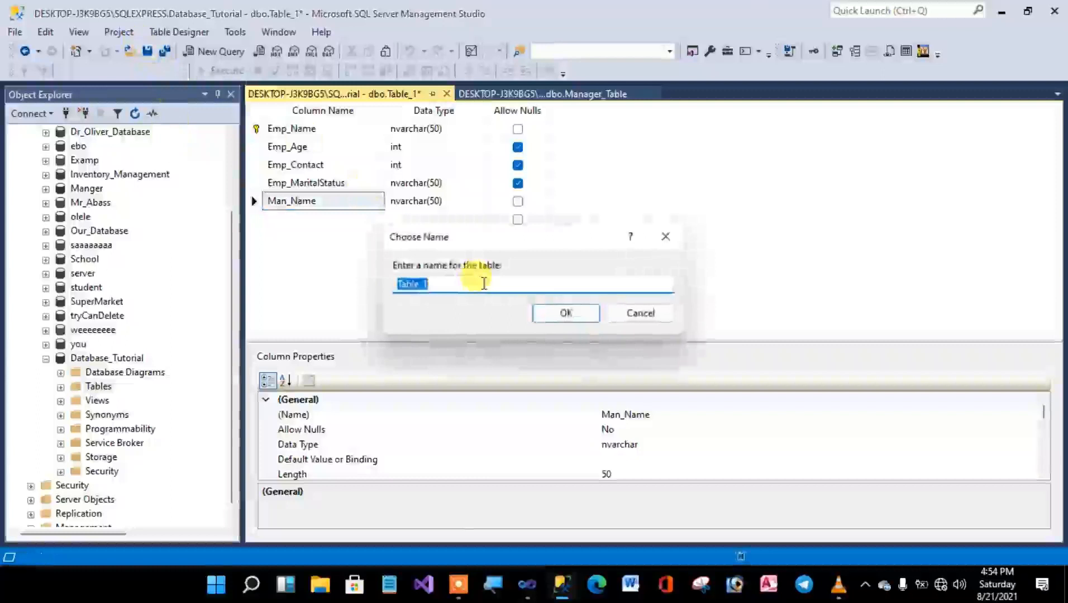
pyautogui.write('Employee')
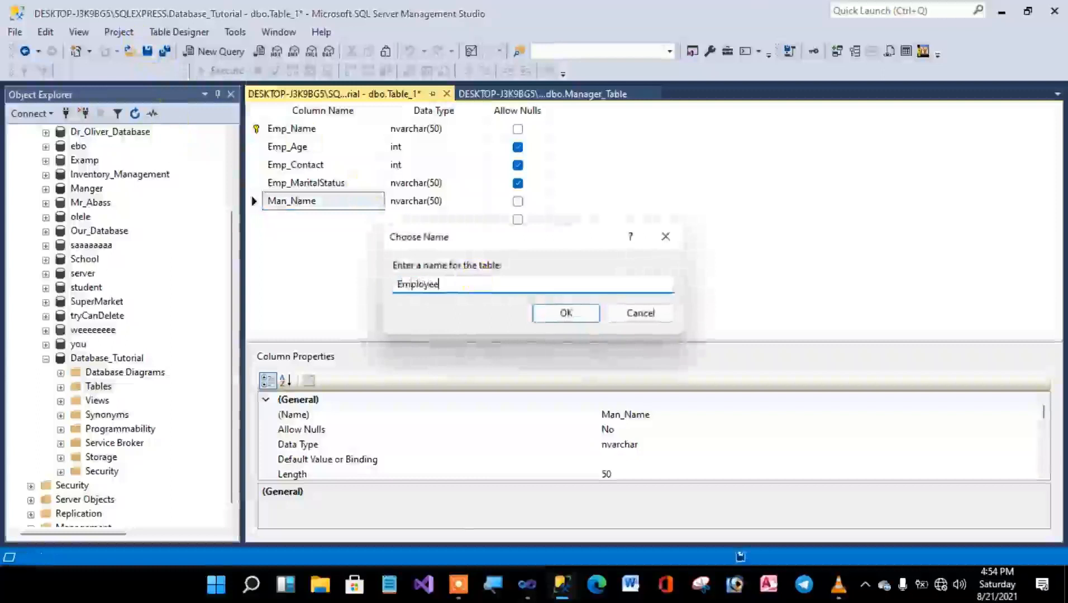
pyautogui.write('_Table')
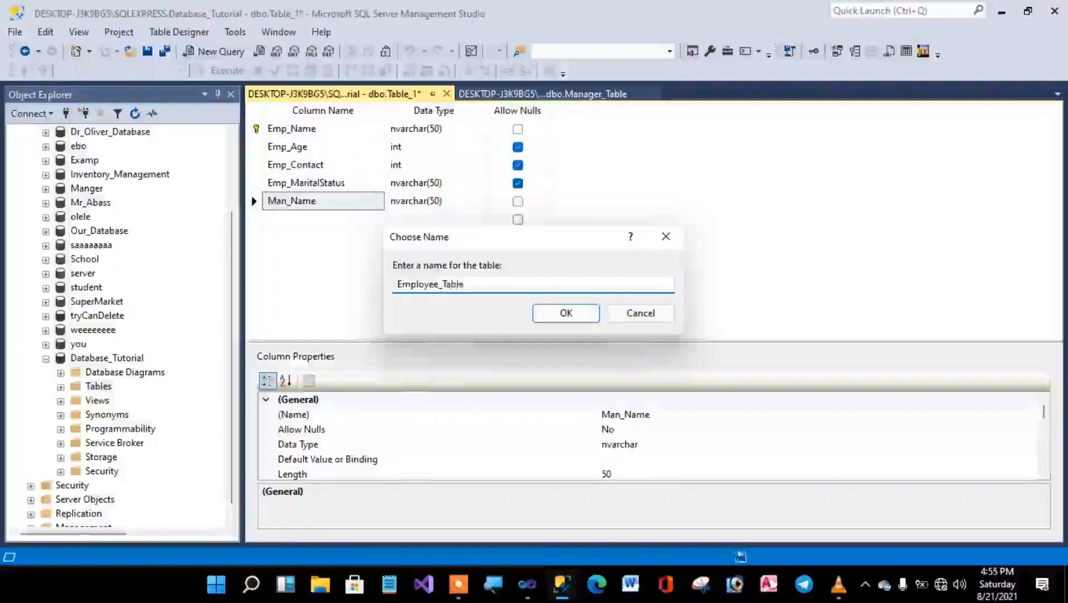
pyautogui.click(589, 318)
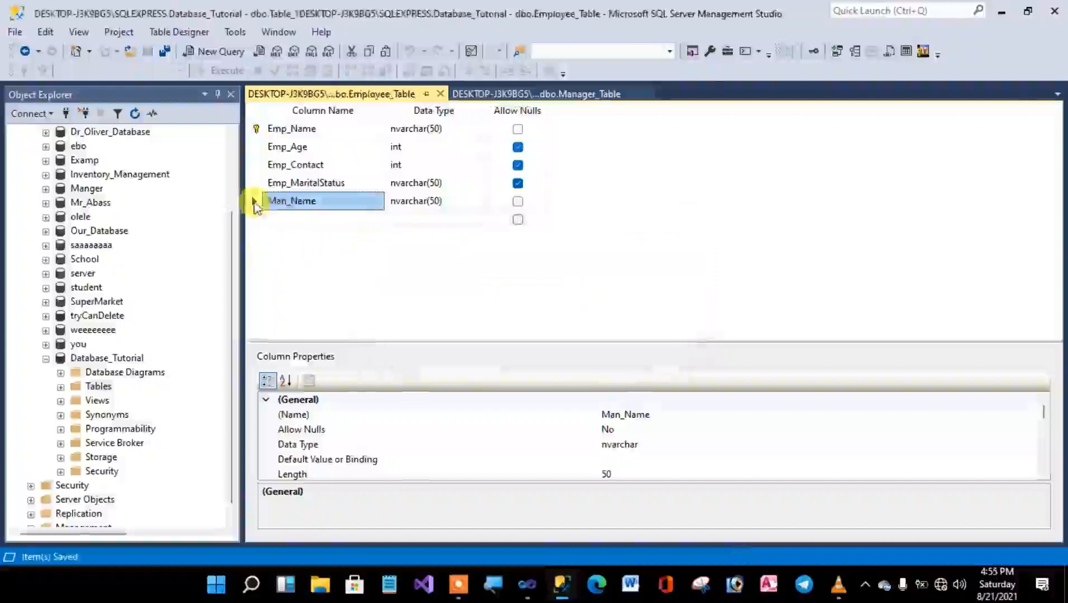
# Add a new foreign key relationship to Employee_Table and open its tables and columns specification.
pyautogui.rightClick(254, 202)
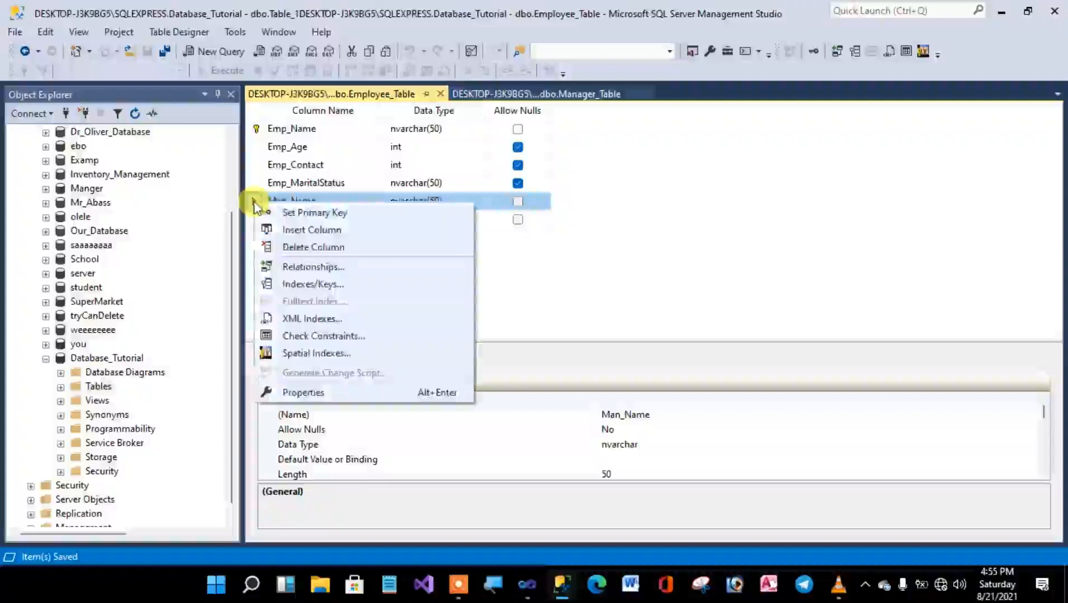
pyautogui.click(253, 200)
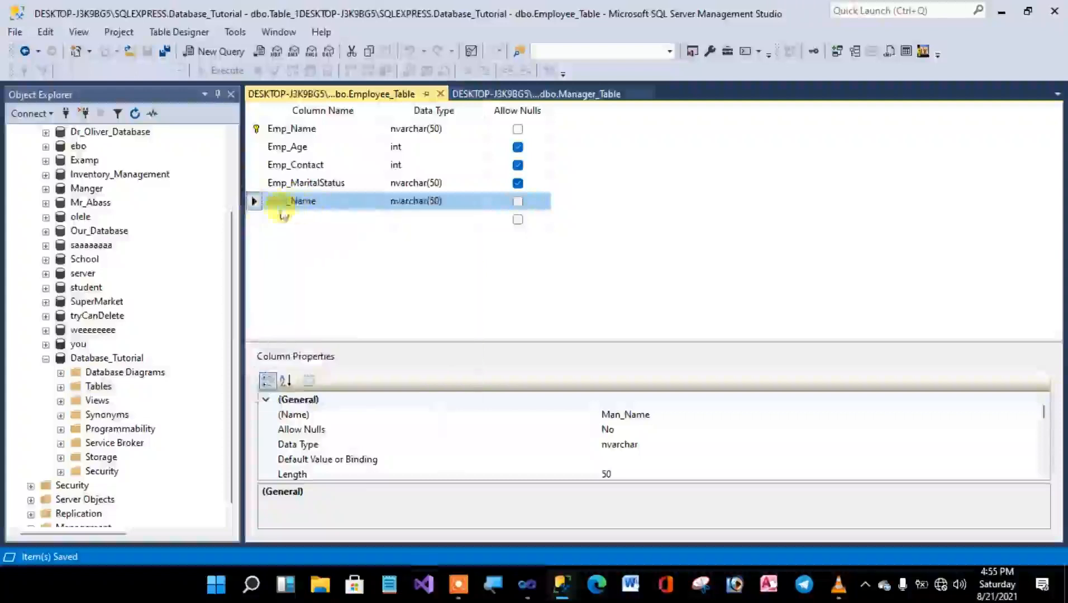
pyautogui.rightClick(254, 201)
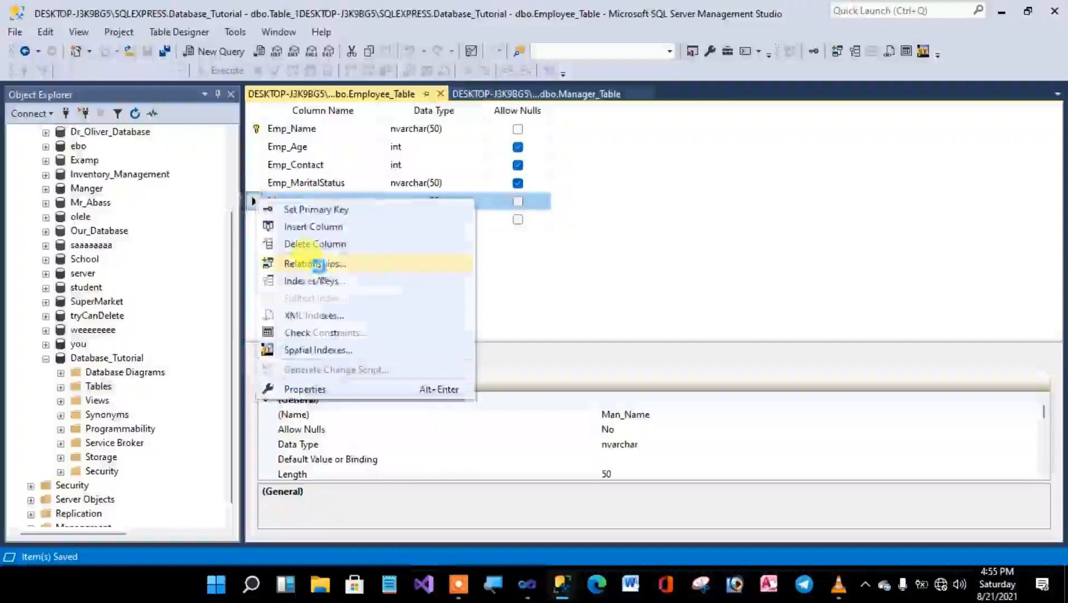
pyautogui.click(290, 264)
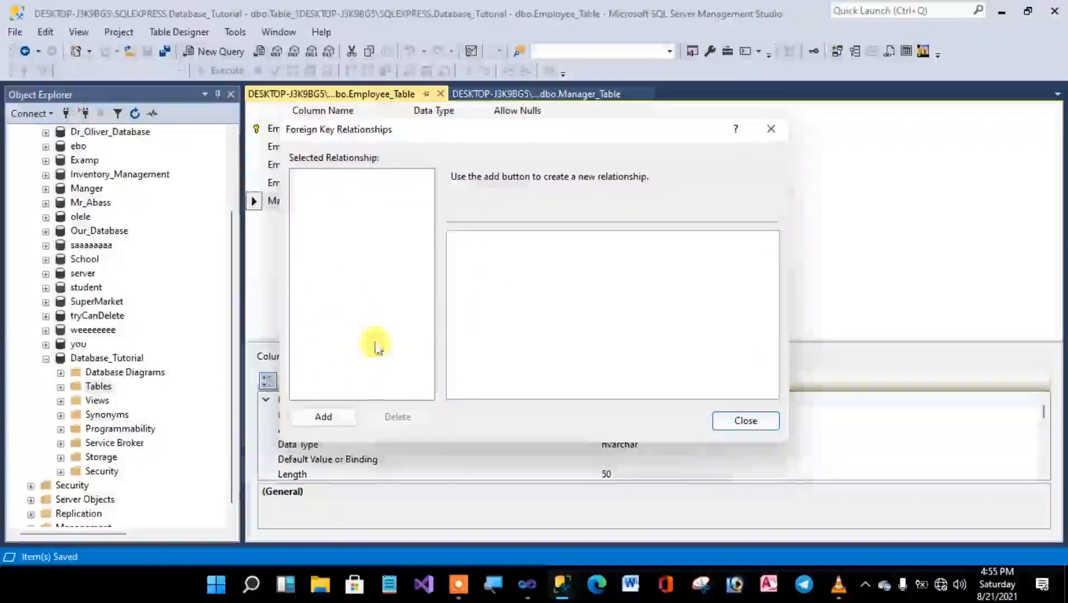
pyautogui.click(324, 418)
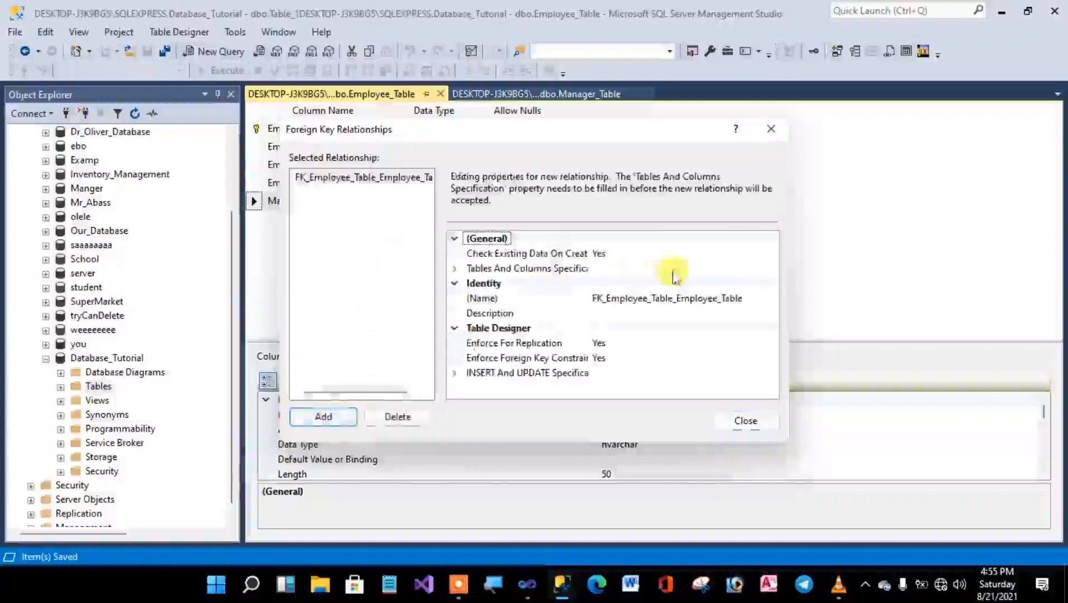
pyautogui.click(702, 274)
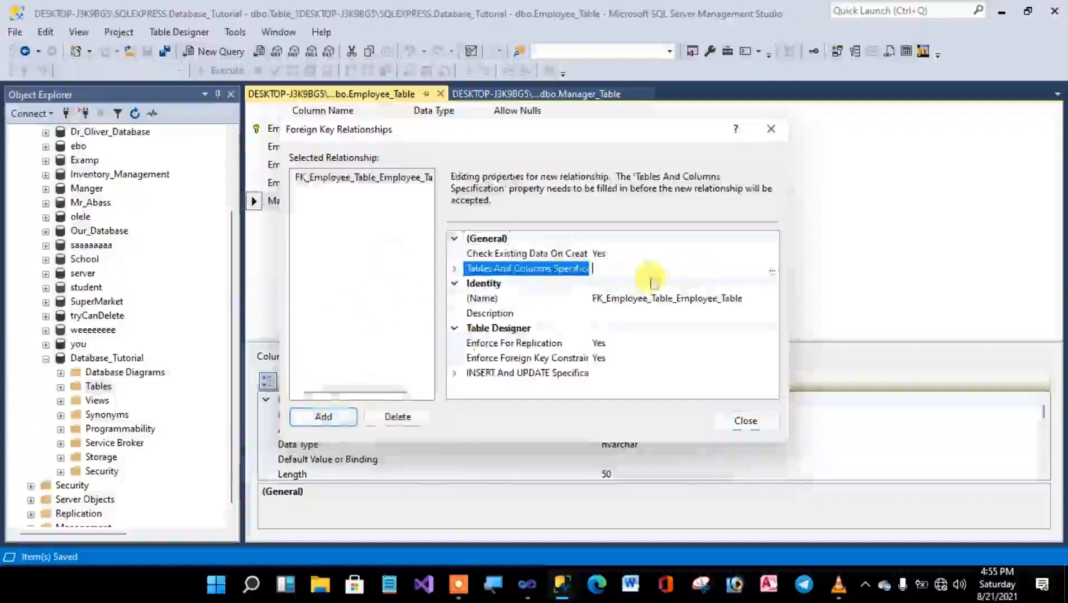
pyautogui.click(771, 271)
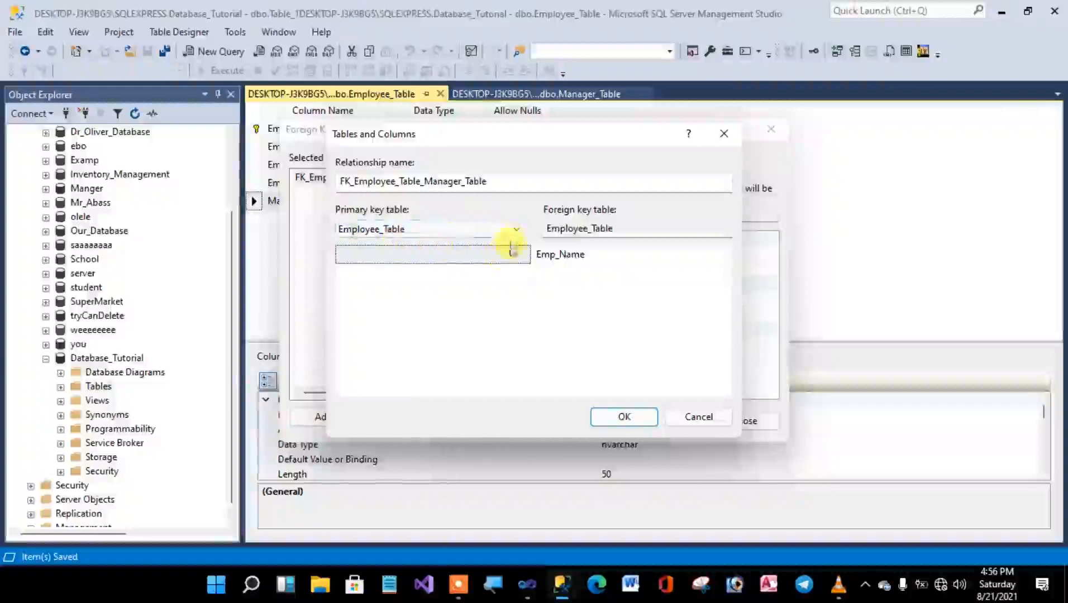
# Choose Manager_Table as the relationship's primary key table, with Man_Name as its key column.
pyautogui.click(514, 230)
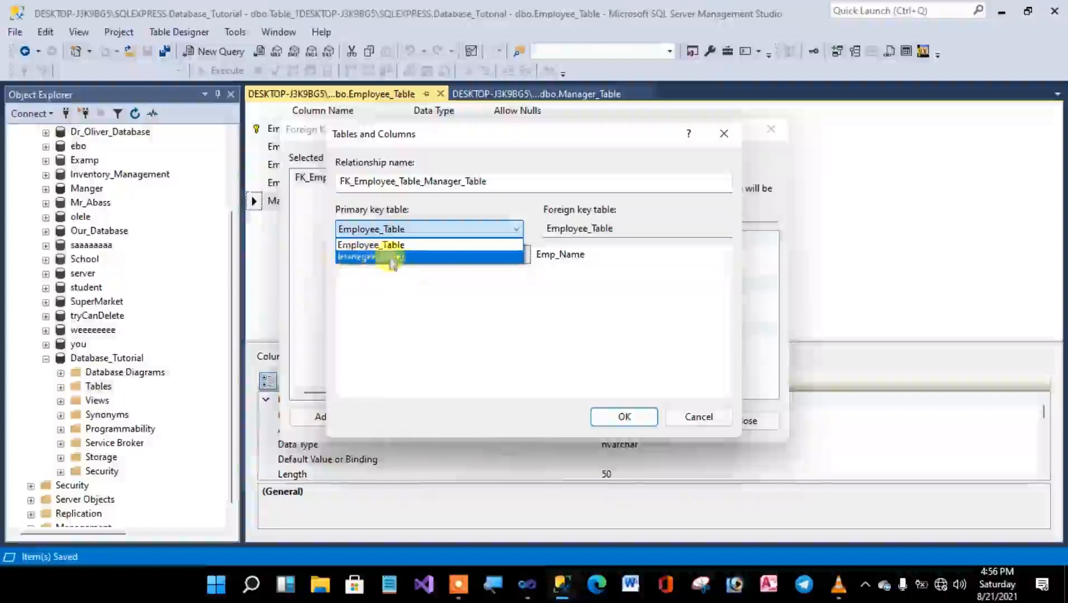
pyautogui.click(388, 258)
pyautogui.click(431, 258)
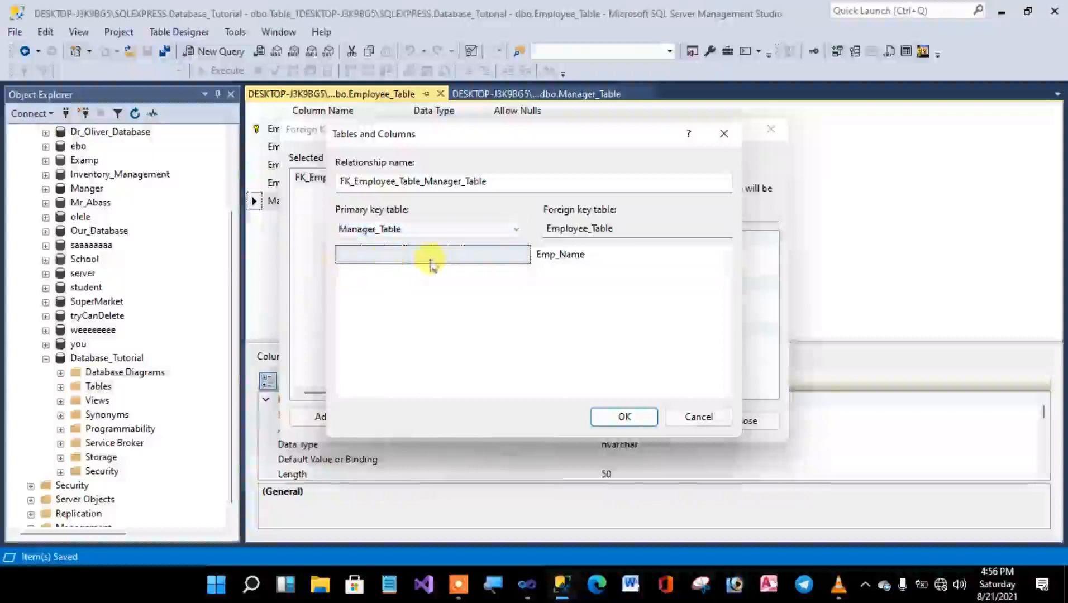
pyautogui.click(513, 259)
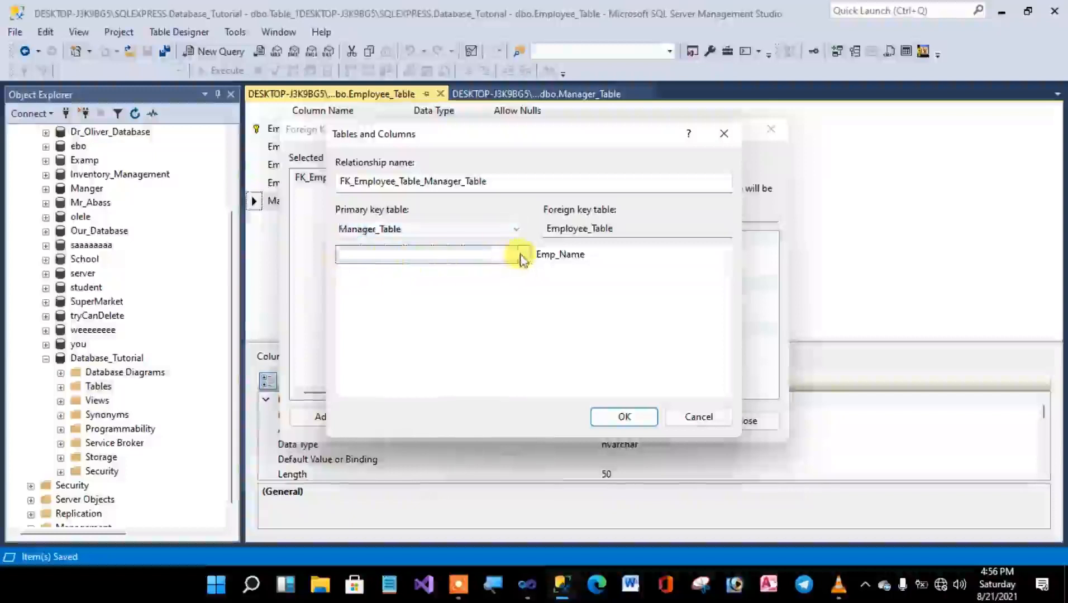
pyautogui.click(521, 257)
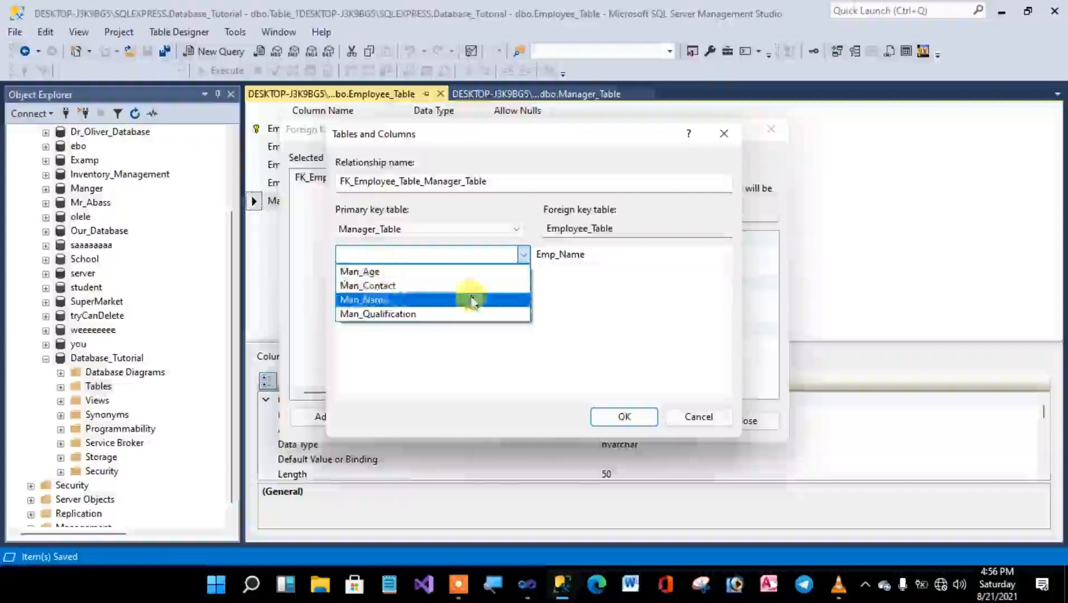
pyautogui.click(372, 301)
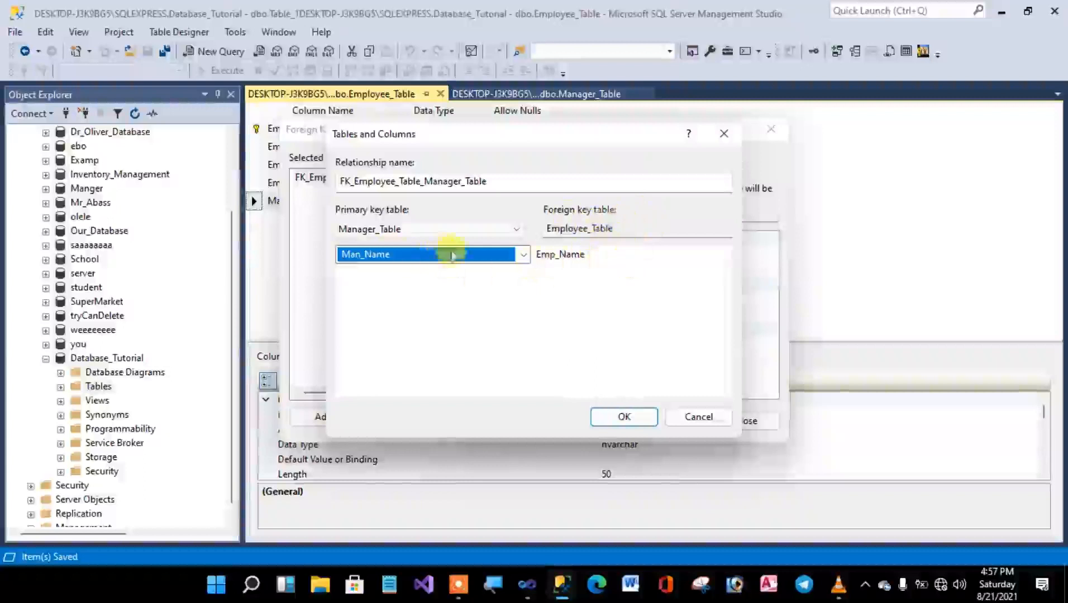
# Set the foreign key column of Employee_Table to Man_Name and accept the table and column mapping.
pyautogui.click(659, 260)
pyautogui.click(719, 256)
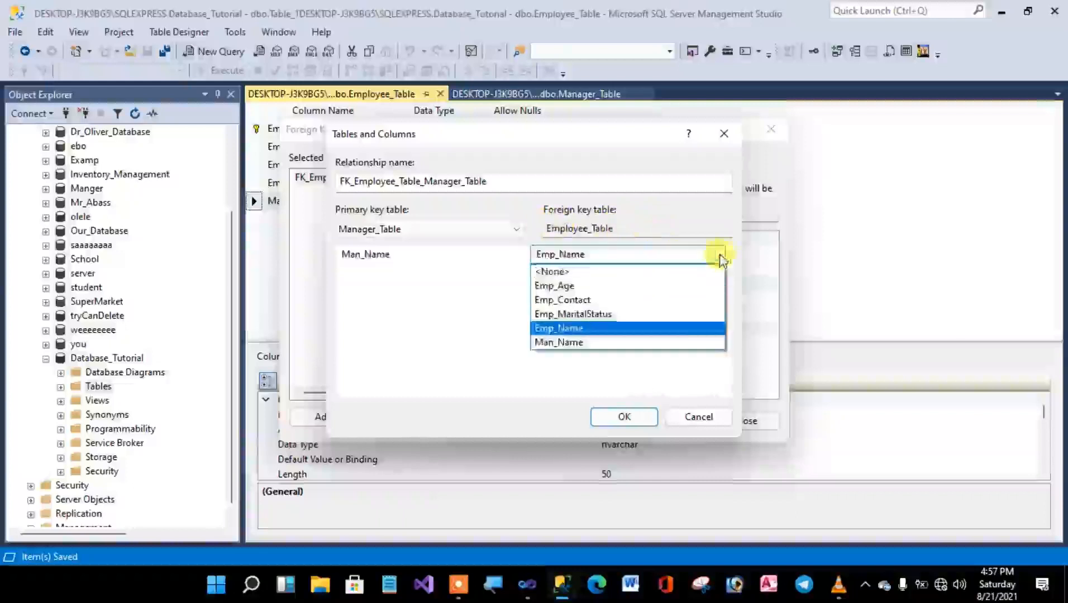
pyautogui.click(575, 347)
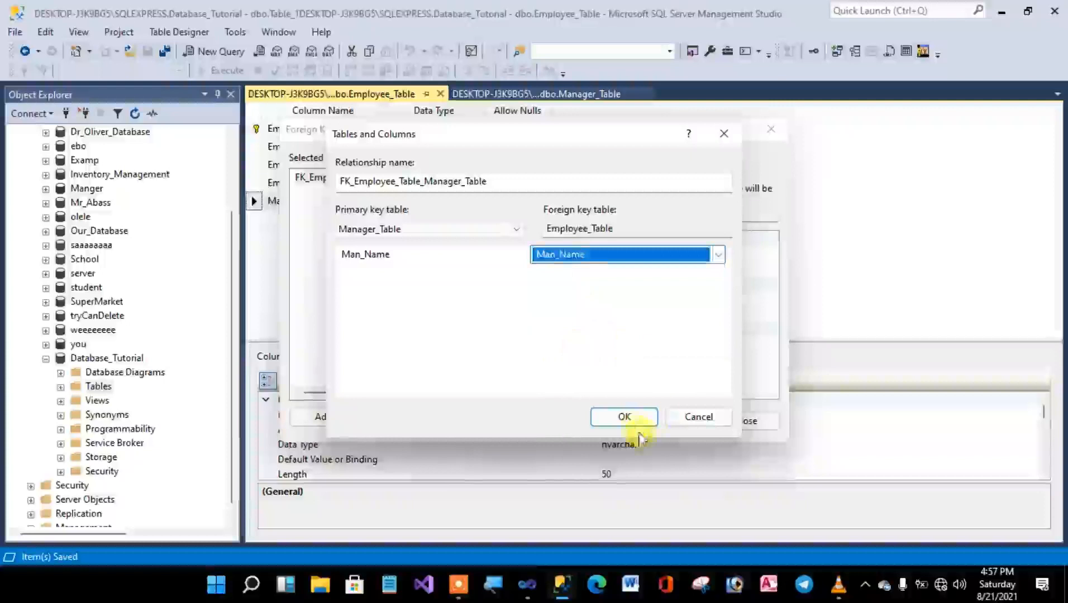
pyautogui.click(626, 418)
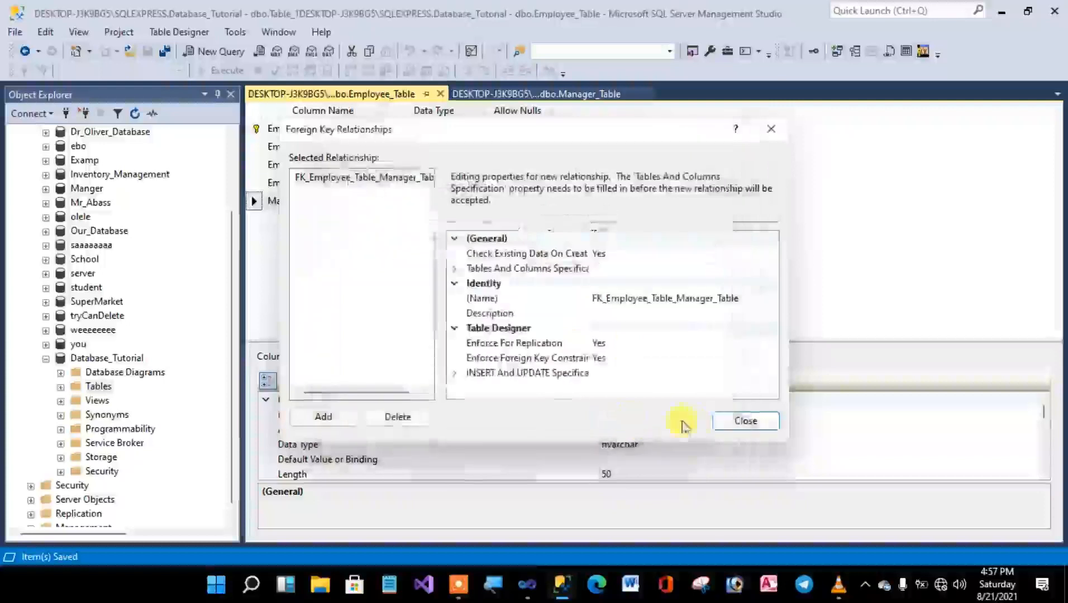
# Close the foreign key relationships and save the changes to both Manager_Table and Employee_Table.
pyautogui.click(747, 421)
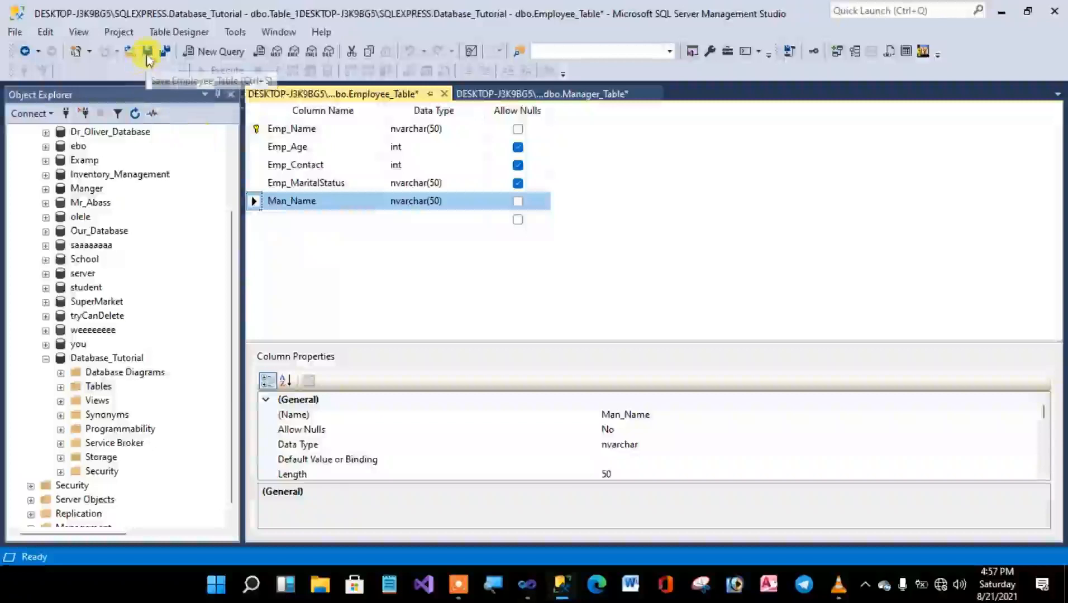
pyautogui.click(148, 51)
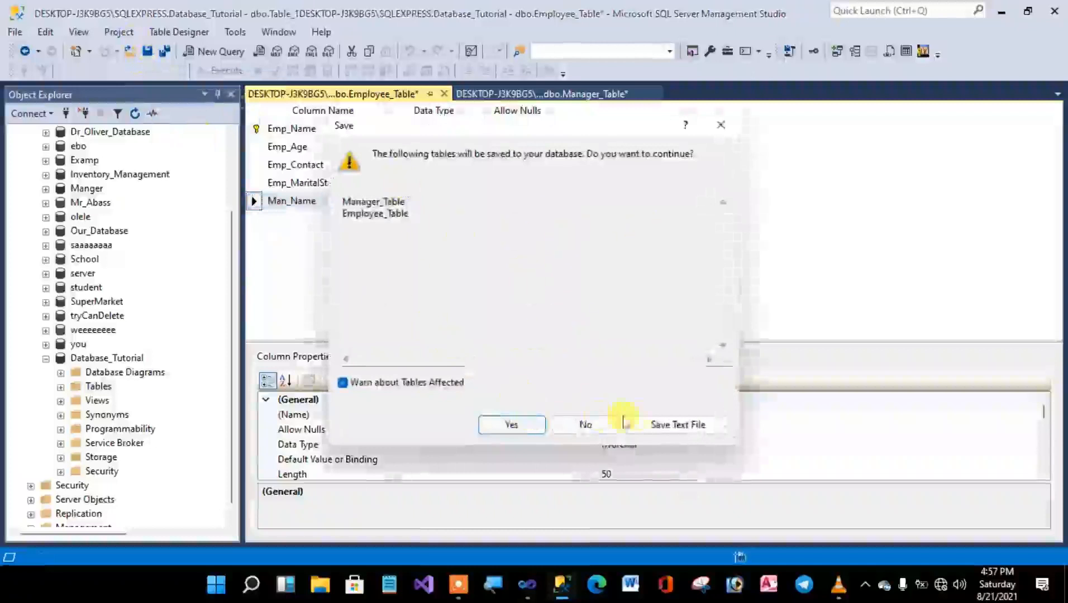
pyautogui.click(512, 426)
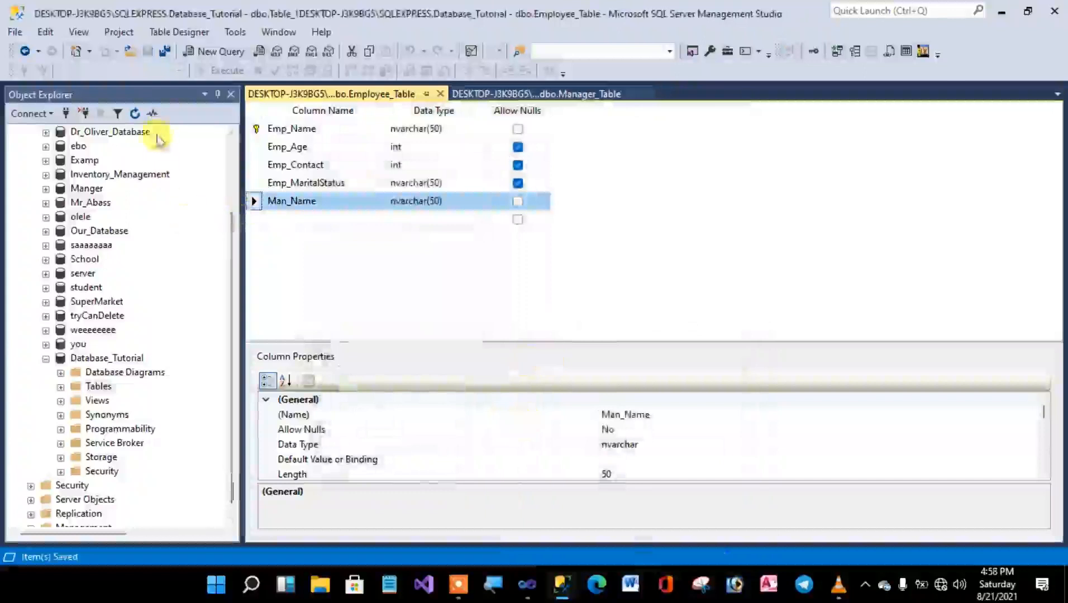
# Refresh the Tables folder of Database_Tutorial and examine the keys listed under dbo.Employee_Table, widening the object tree to read their full names.
pyautogui.click(134, 114)
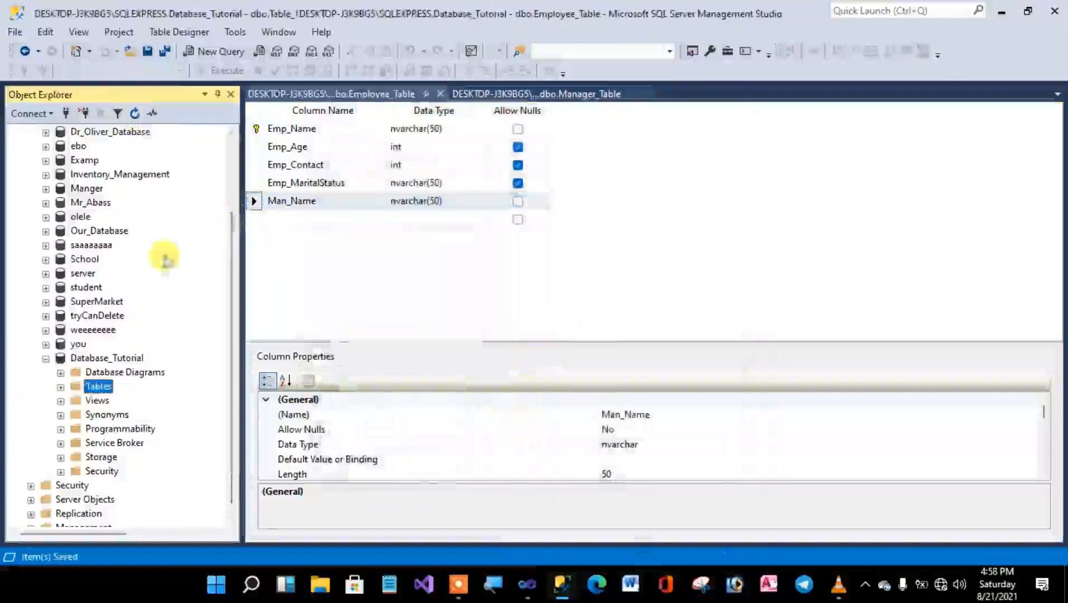
pyautogui.click(60, 387)
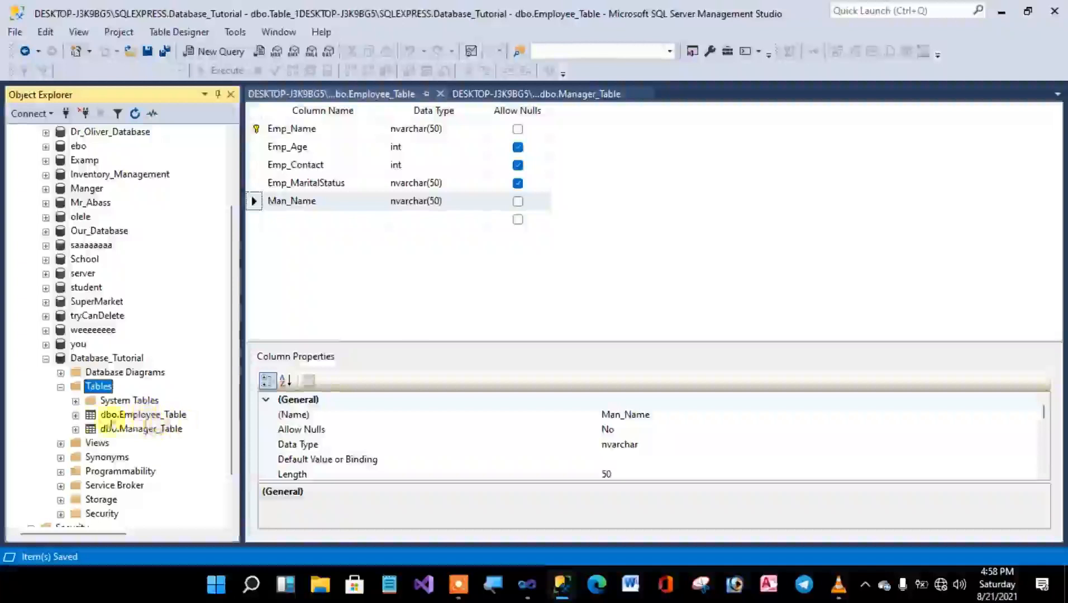
pyautogui.click(75, 416)
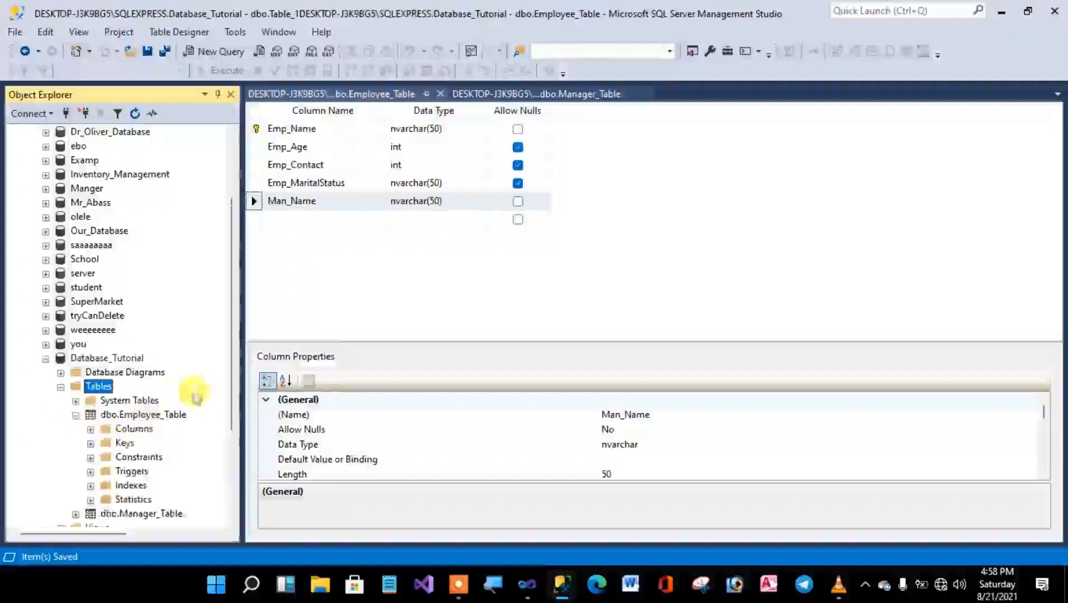
pyautogui.scroll(-2, 223, 383)
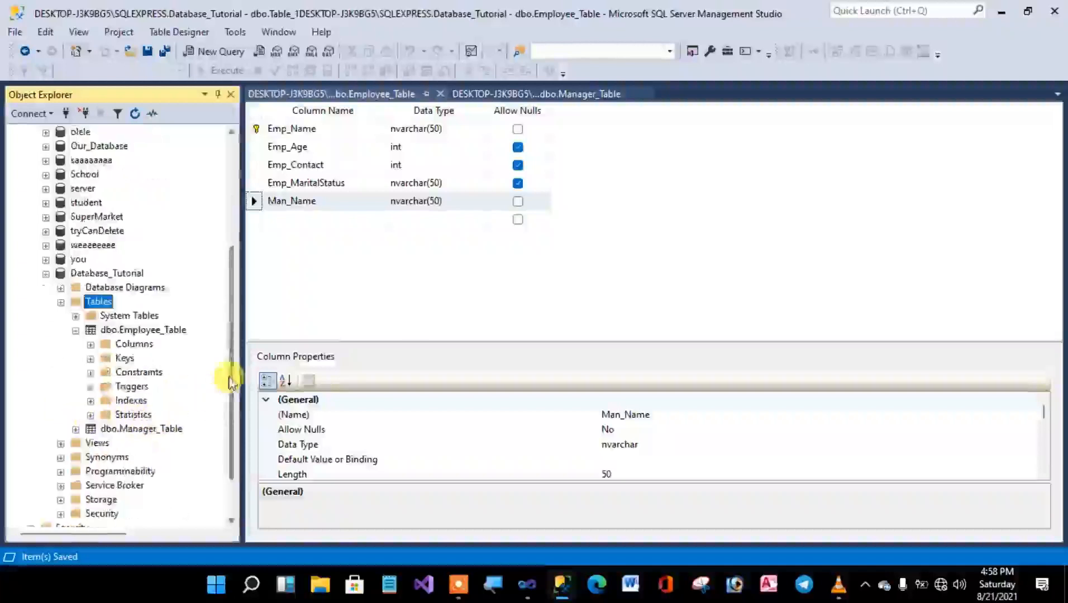
pyautogui.click(91, 359)
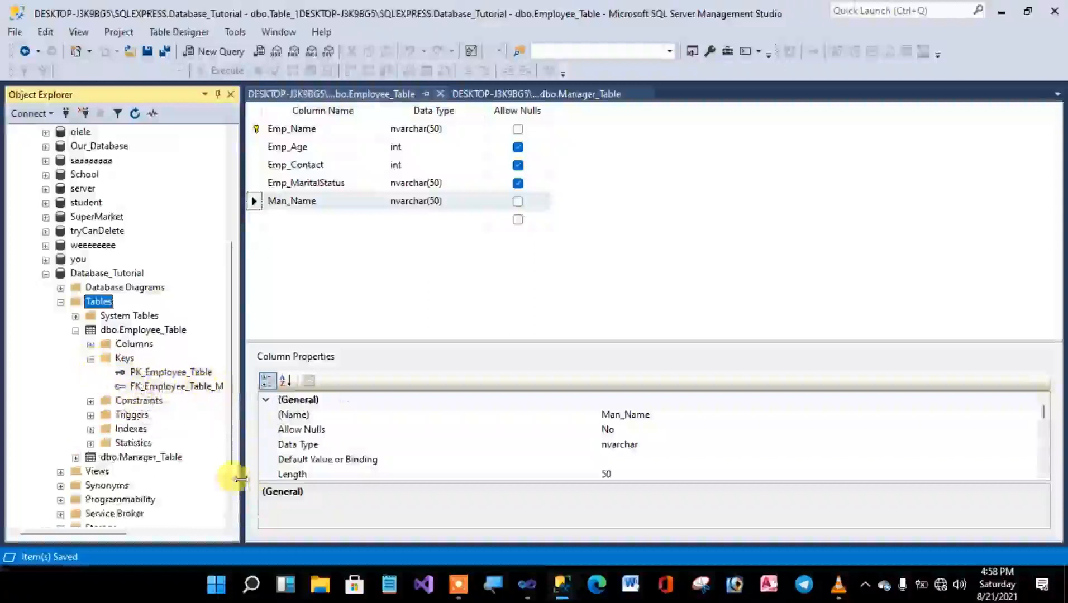
pyautogui.moveTo(239, 474); pyautogui.dragTo(295, 463)
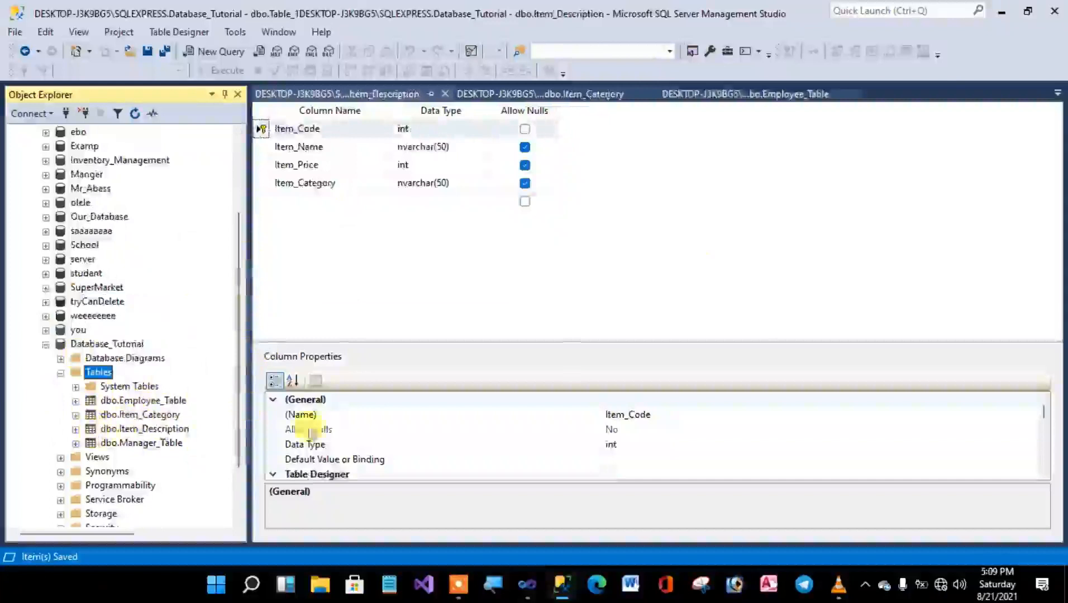
# Switch to the VbSupperMarket project in Visual Studio and review the fields on the Employee_Details and Employee_Form designs.
pyautogui.click(1054, 12)
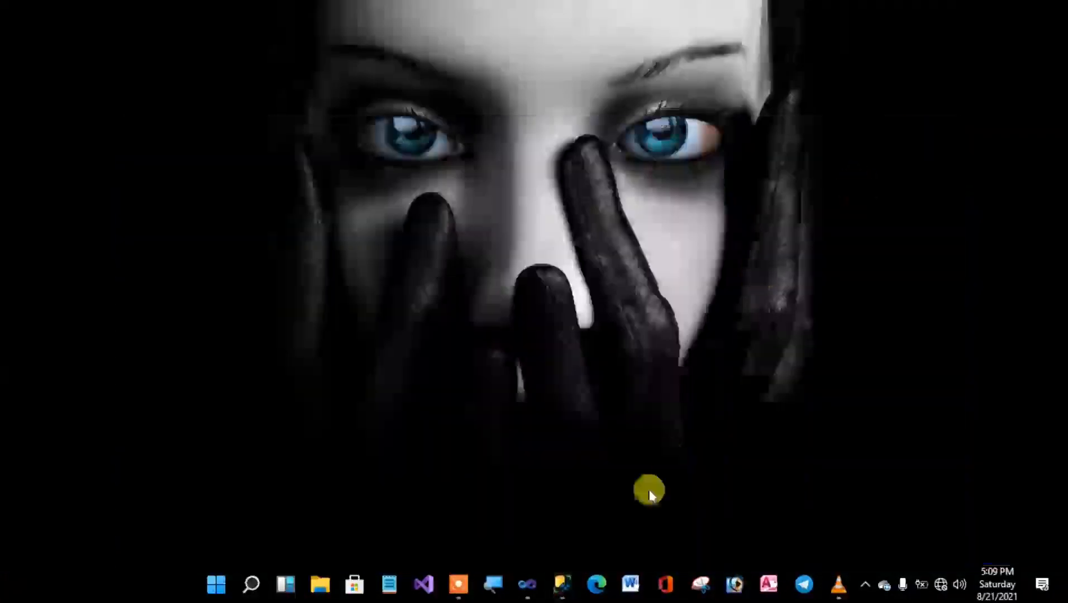
pyautogui.click(532, 585)
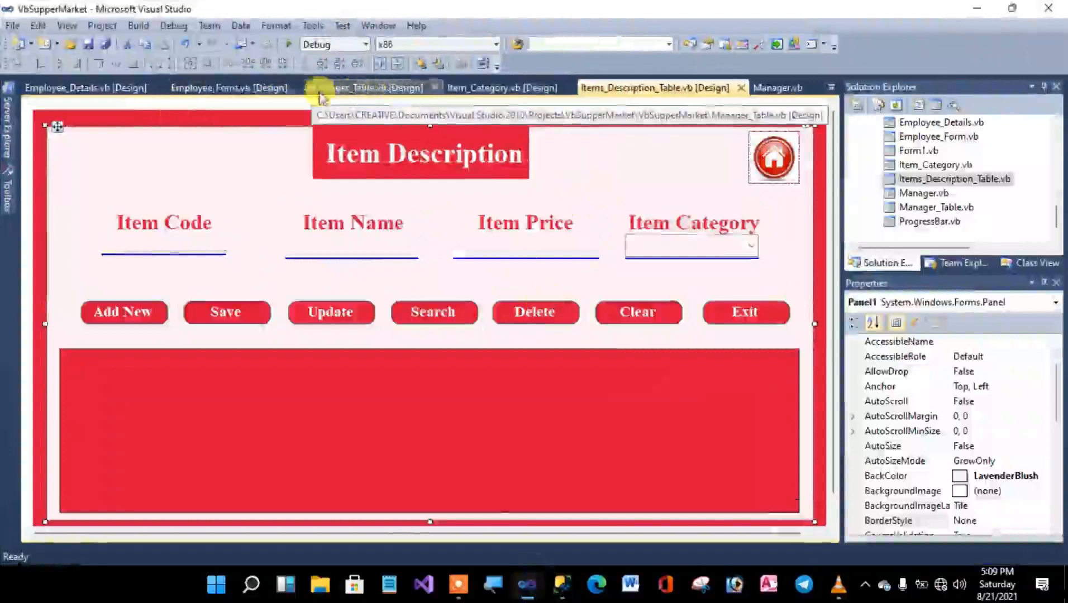
pyautogui.click(94, 90)
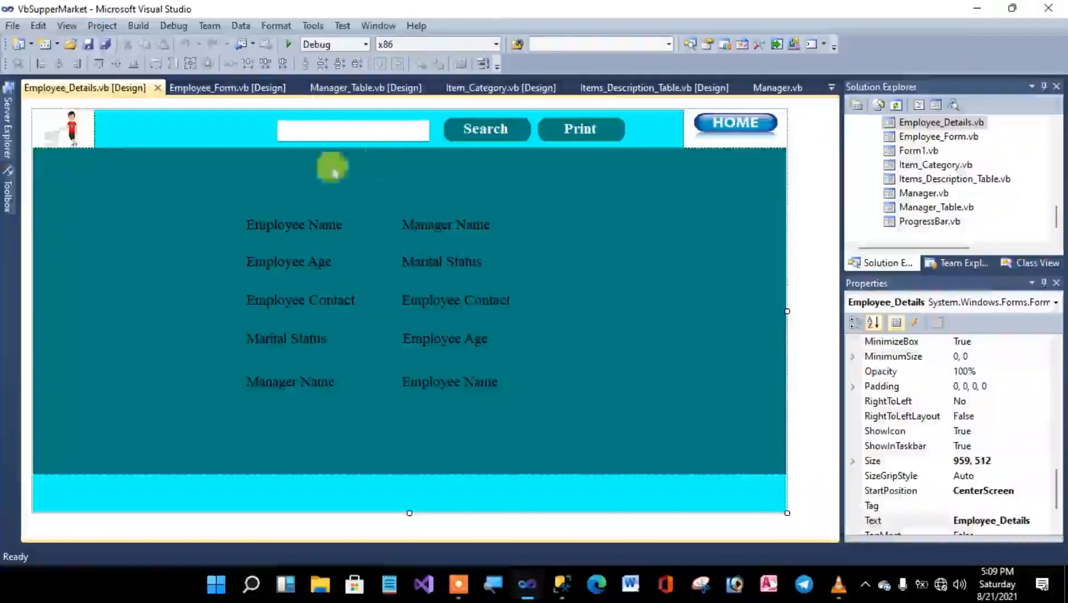
pyautogui.click(247, 89)
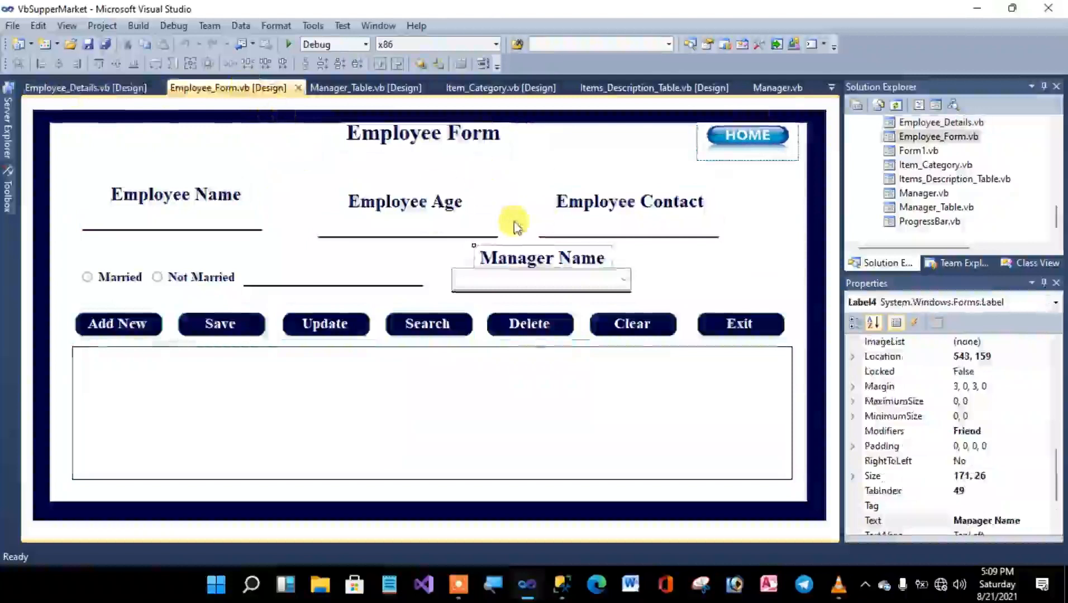
pyautogui.click(977, 7)
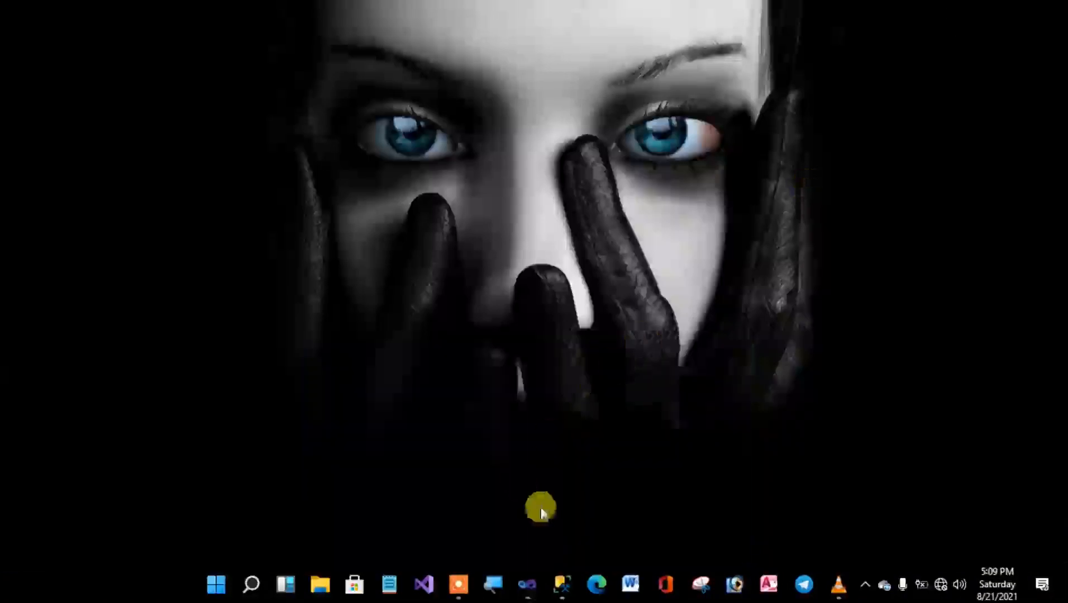
# Return to SQL Server Management Studio and review the column definitions of the Item_Description and Item_Category tables.
pyautogui.click(526, 590)
pyautogui.click(567, 587)
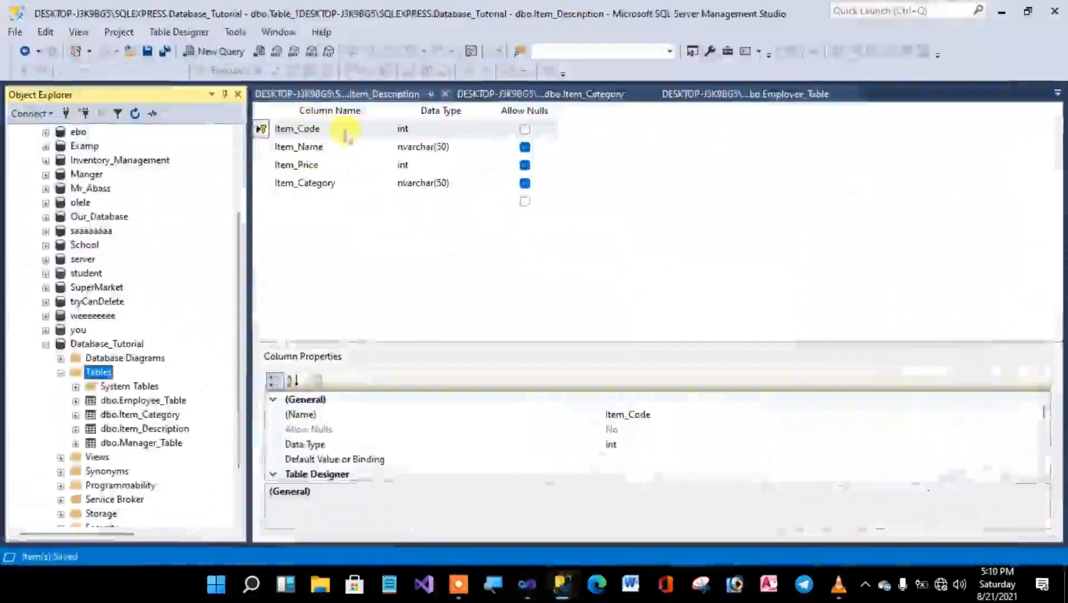
pyautogui.click(384, 94)
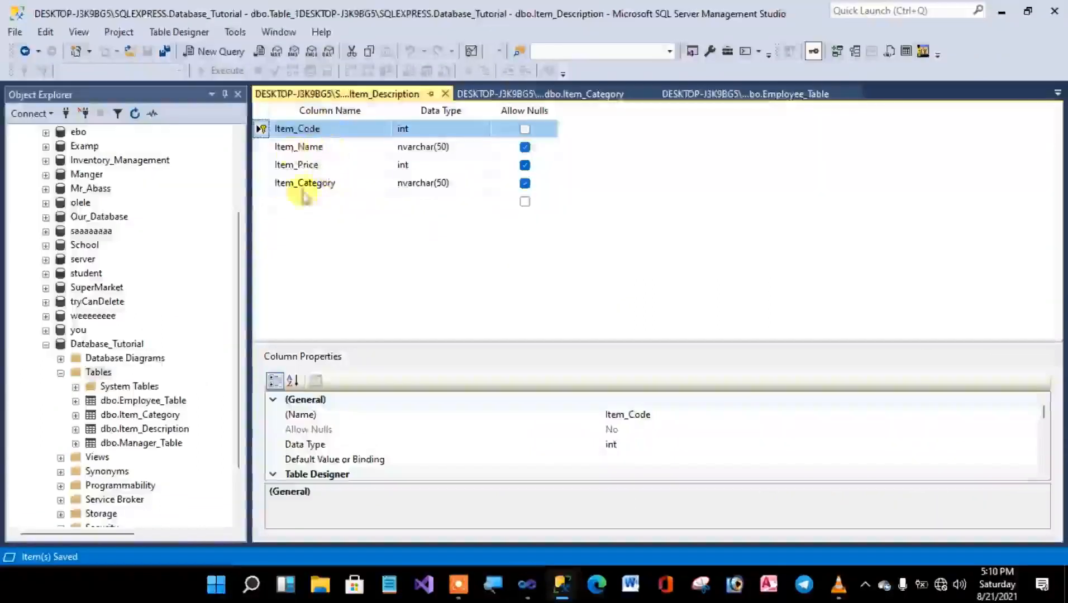
pyautogui.click(545, 93)
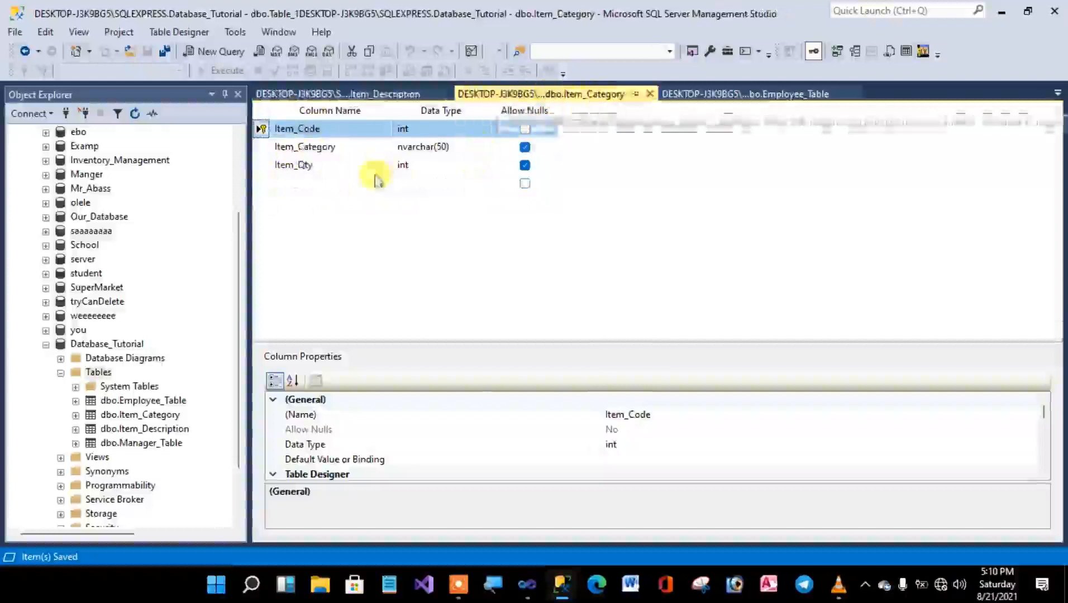
# Switch back to Visual Studio and check the Item_Category form's fields against the table columns, including the Item Quantity label.
pyautogui.click(1003, 15)
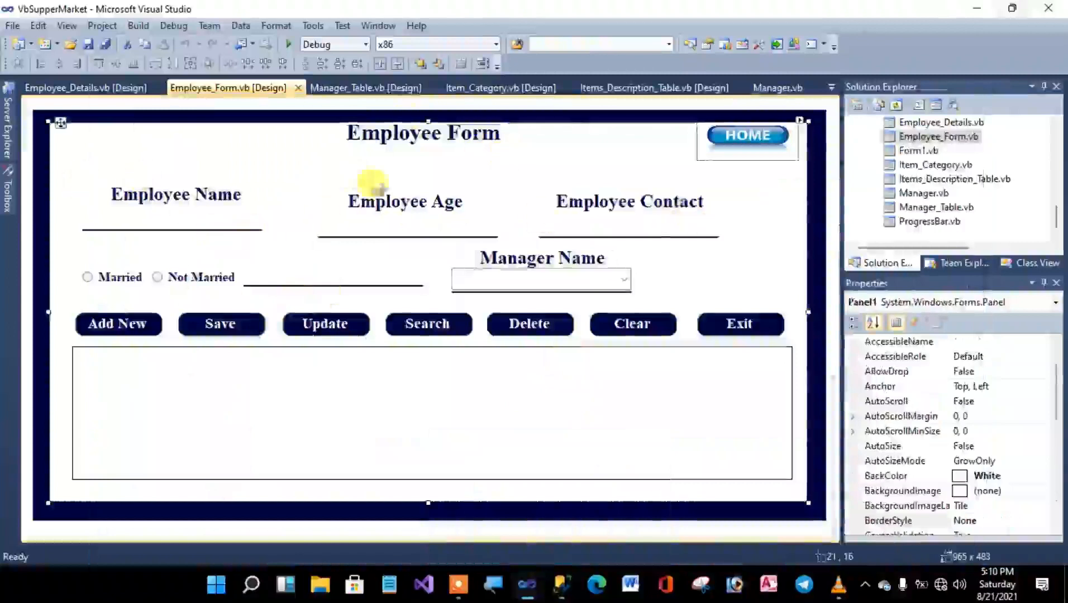
pyautogui.click(491, 88)
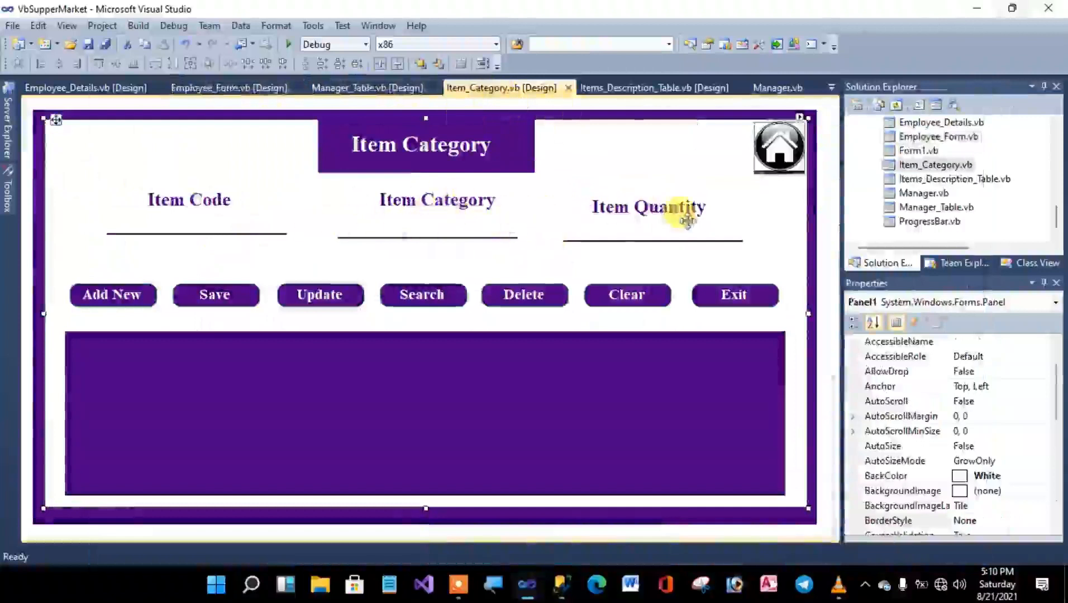
pyautogui.click(665, 209)
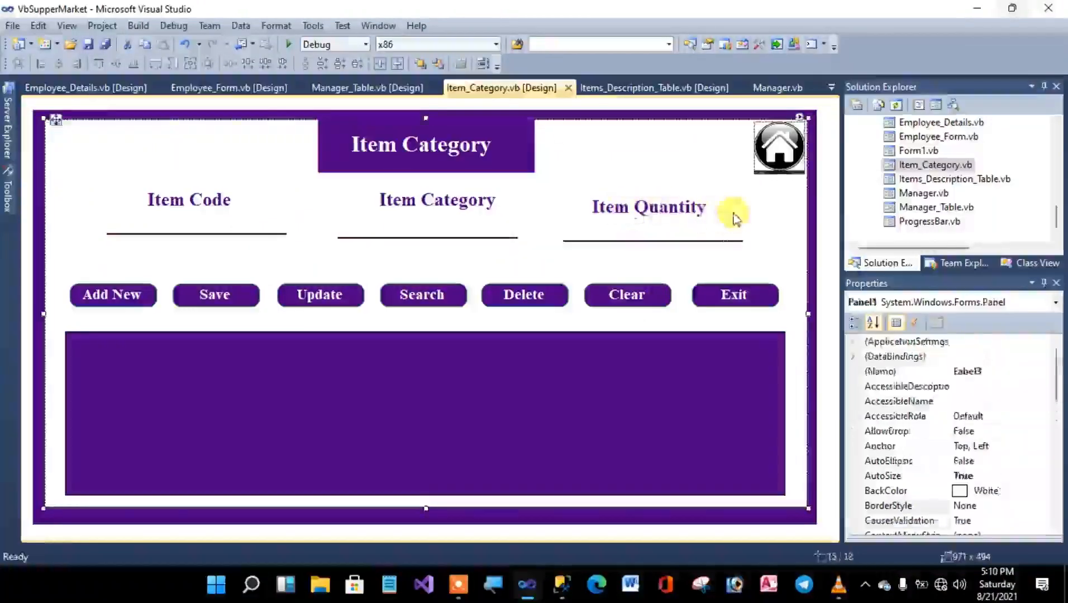